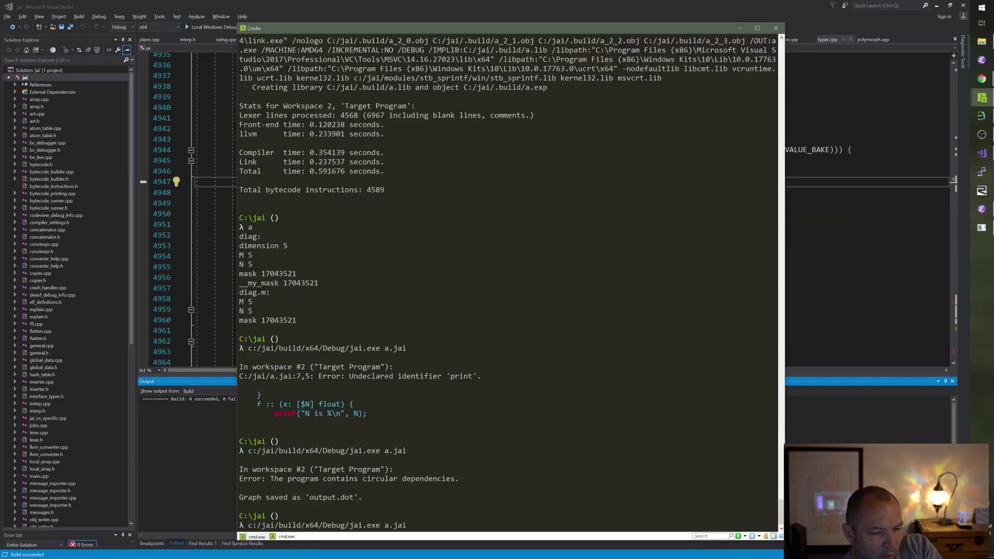
- Build tests.jai and run the tests -x64 suite
{"action": "key", "text": "Escape"}
{"action": "type", "text": "count"}
{"action": "key", "text": "Up"}
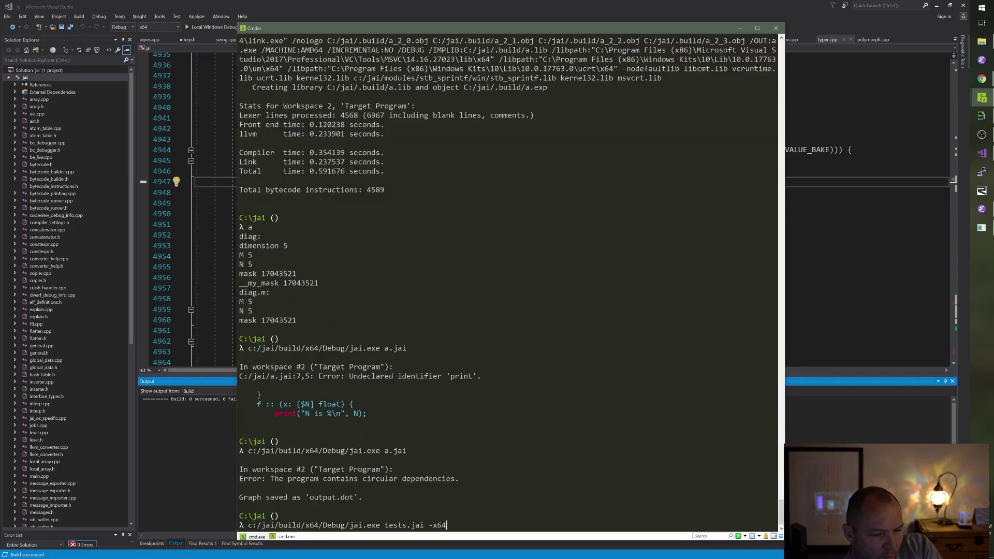
{"action": "key", "text": "Return"}
{"action": "key", "text": "Up"}
{"action": "key", "text": "Up"}
{"action": "key", "text": "Escape"}
{"action": "type", "text": "a"}
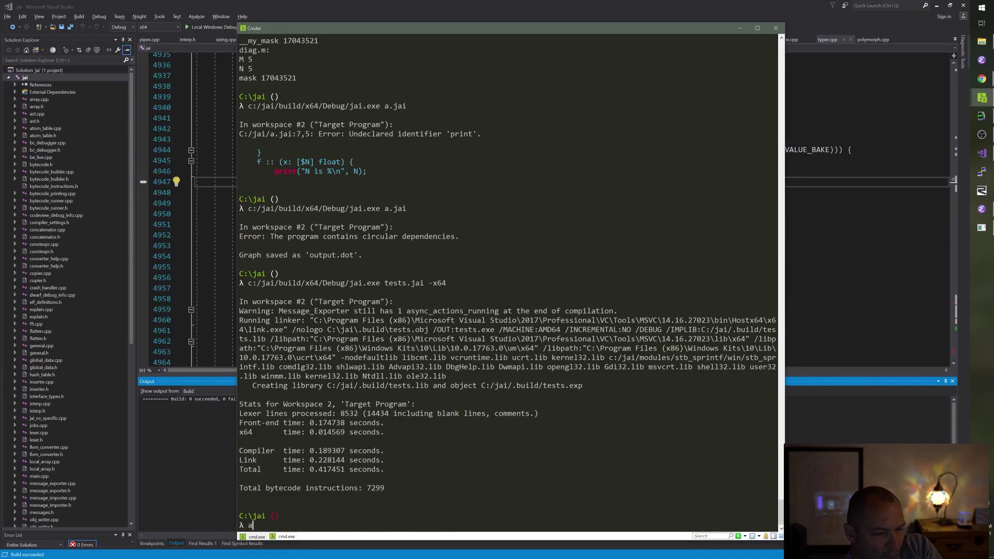
{"action": "type", "text": "tests -x64"}
{"action": "key", "text": "Return"}
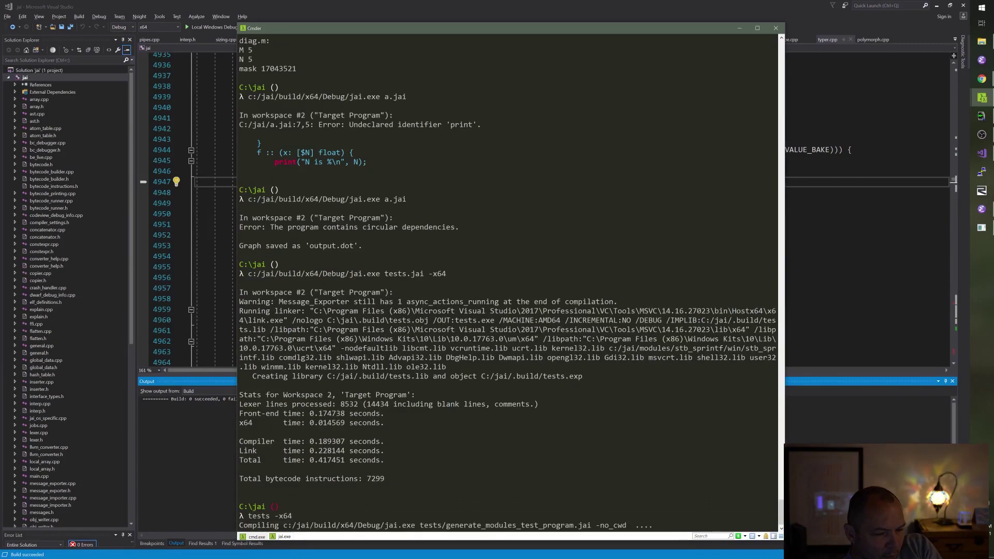
- Build Sokoban from first.jai with -x64 and launch soko_debug.exe
{"action": "key", "text": "Up"}
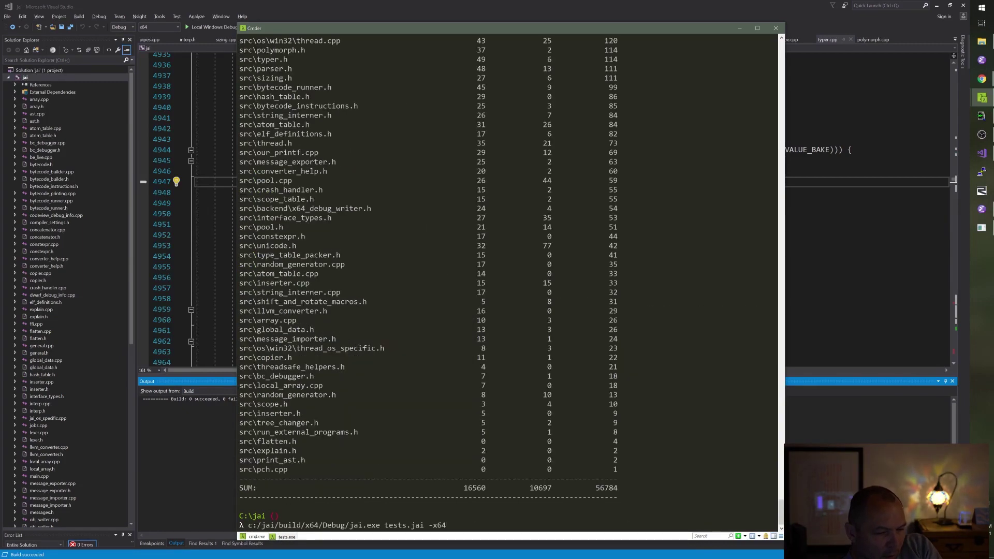
{"action": "key", "text": "Up"}
{"action": "key", "text": "Return"}
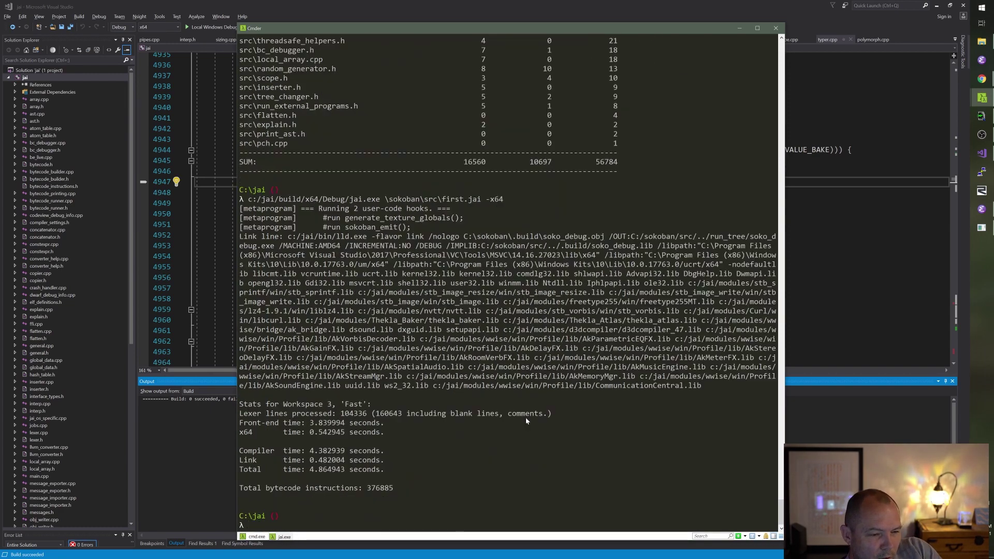
{"action": "type", "text": "c:\\sokoban\\run_tree\\soko_debug.exe"}
{"action": "key", "text": "Return"}
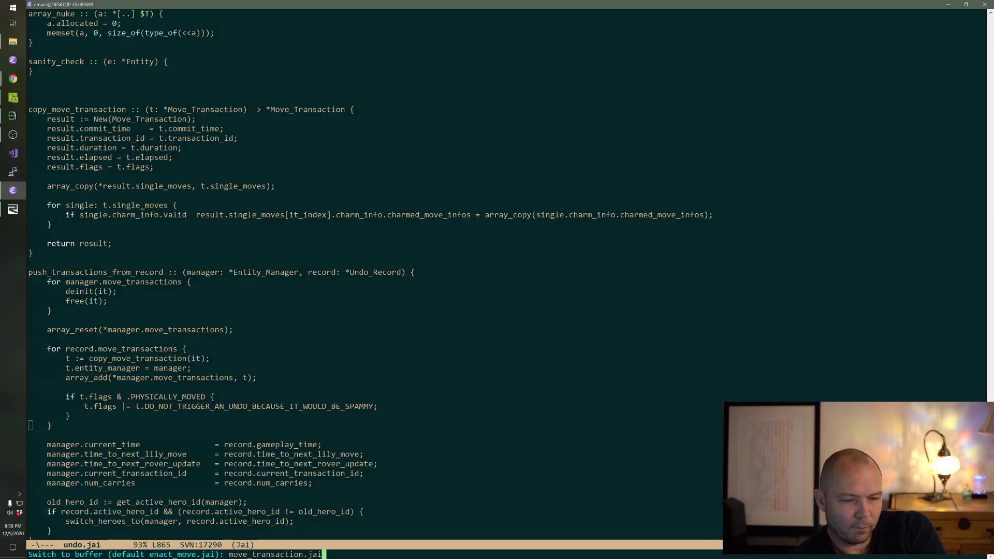
- In undo.jai, delete the stray 't' before .DO_NOT_TRIGGER_AN_UNDO_BECAUSE_IT_WOULD_BE_SPAMMY
{"action": "key", "text": "ctrl+g"}
{"action": "key", "text": "Up"}
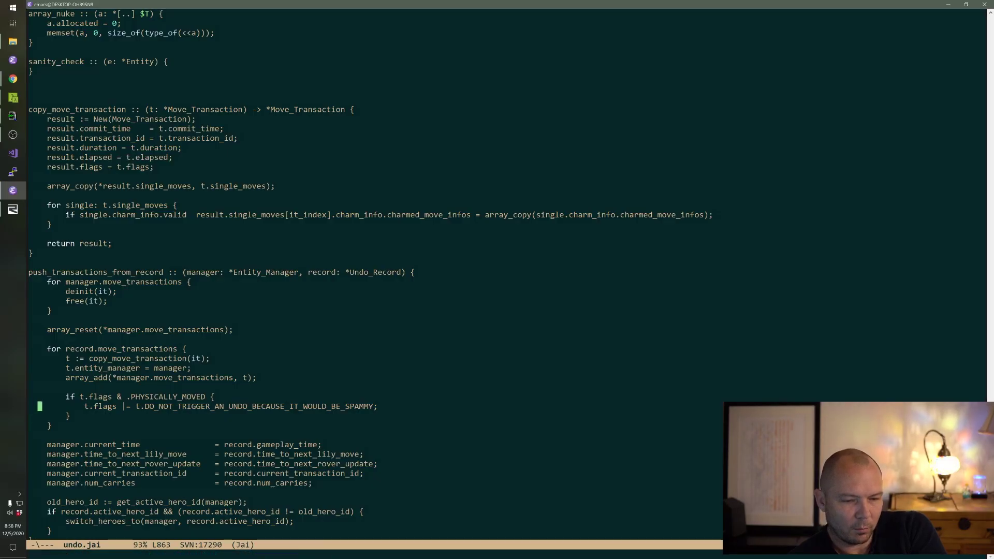
{"action": "key", "text": "alt+f"}
{"action": "key", "text": "alt+f"}
{"action": "key", "text": "ctrl+d"}
{"action": "key", "text": "Down"}
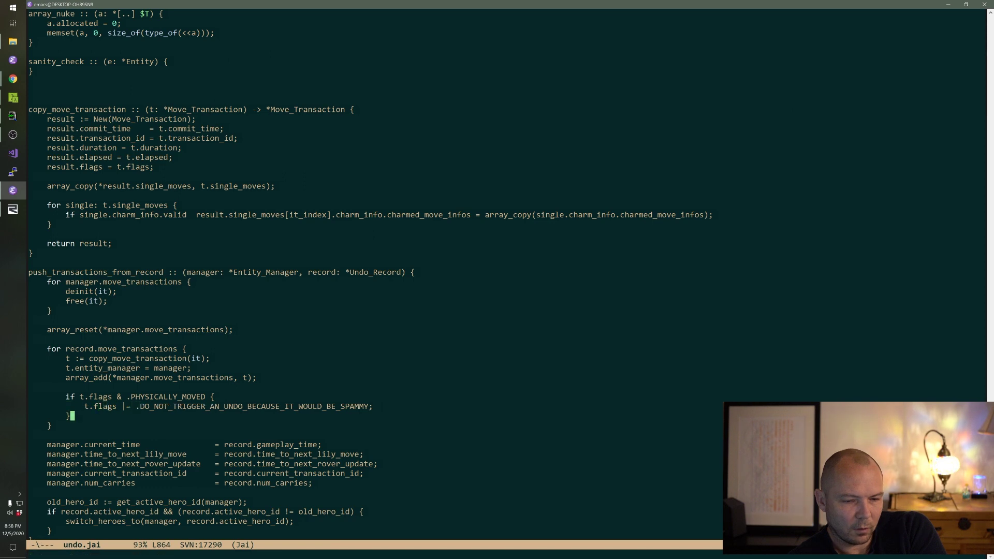
- Add DO_NOT_TRIGGER_AN_UNDO_BECAUSE_IT_WOULD_BE_SPAMMY after PHYSICALLY_MOVED in move_transaction.jai's Flags enum
{"action": "key", "text": "ctrl+x"}
{"action": "key", "text": "b"}
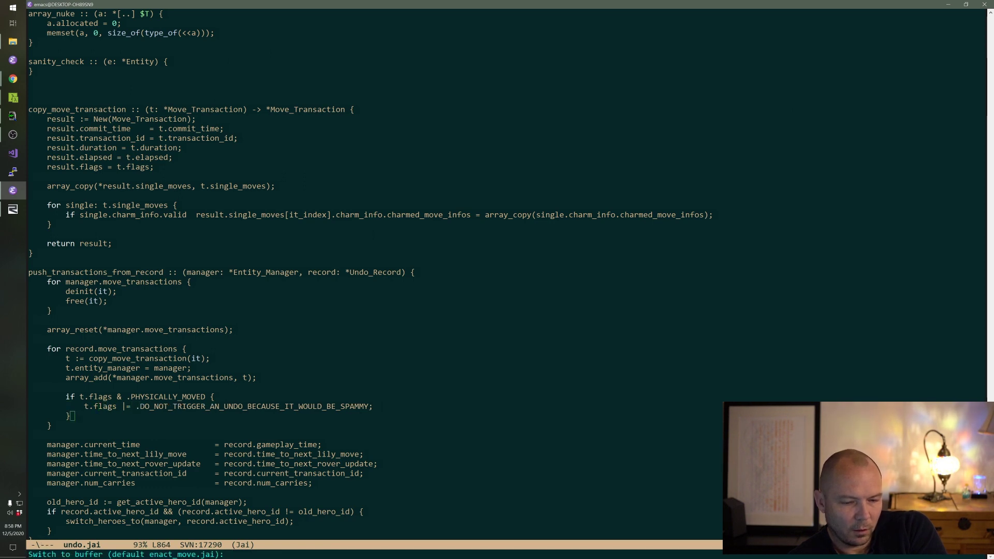
{"action": "type", "text": "move"}
{"action": "key", "text": "Tab"}
{"action": "type", "text": "t"}
{"action": "key", "text": "Tab"}
{"action": "key", "text": "Return"}
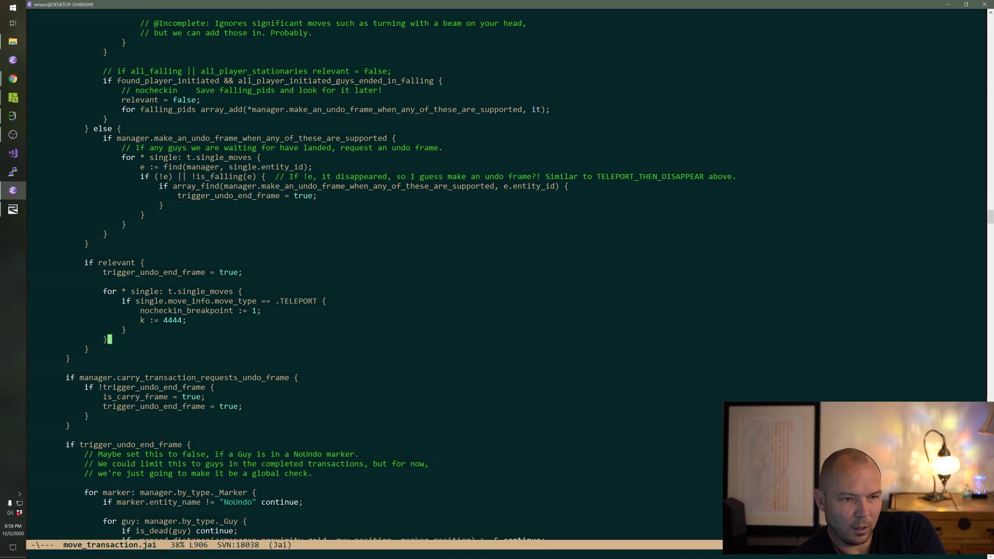
{"action": "key", "text": "ctrl+s"}
{"action": "type", "text": "PHYSICALLY"}
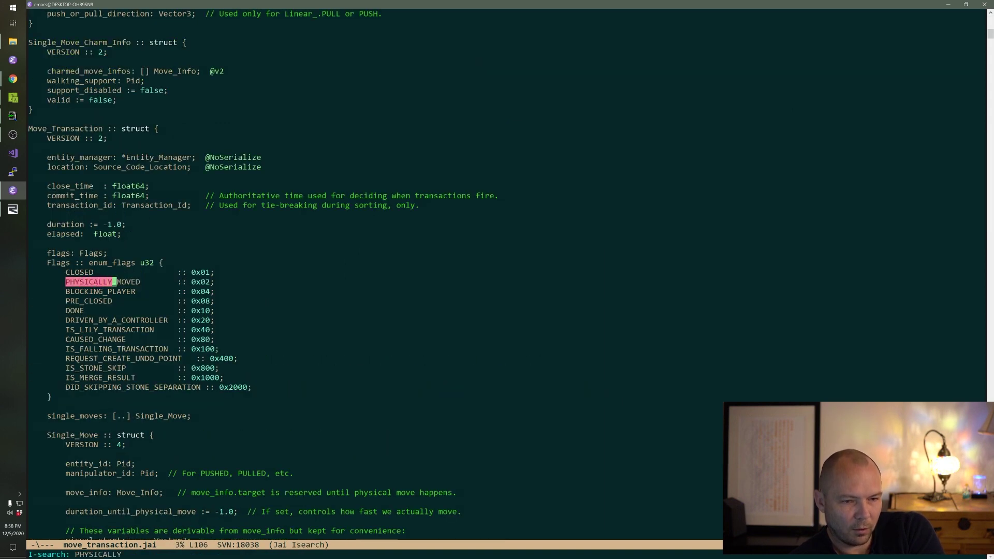
{"action": "key", "text": "ctrl+a"}
{"action": "key", "text": "Down"}
{"action": "key", "text": "Down"}
{"action": "key", "text": "Down"}
{"action": "key", "text": "Down"}
{"action": "key", "text": "Down"}
{"action": "key", "text": "Down"}
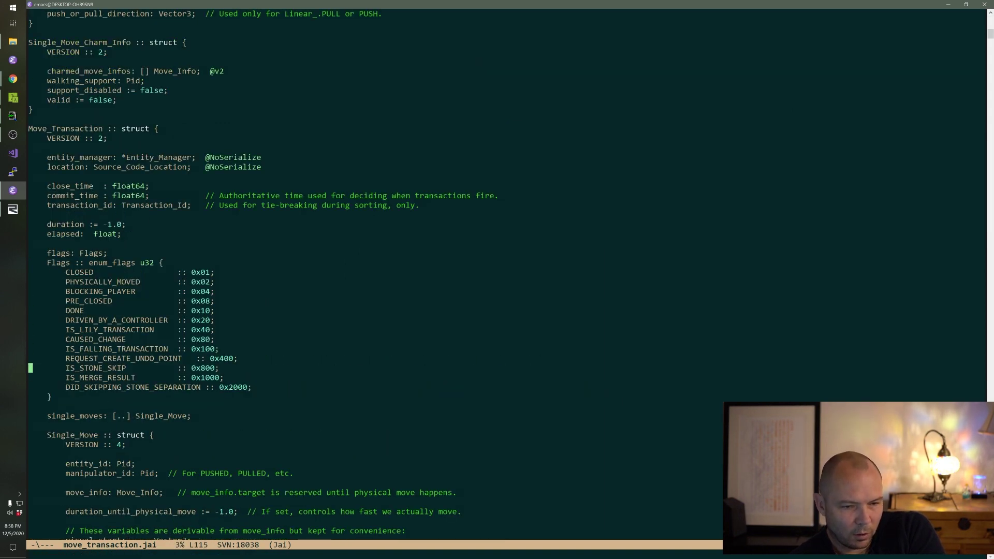
{"action": "key", "text": "ctrl+y"}
{"action": "key", "text": "ctrl+d"}
{"action": "key", "text": "ctrl+d"}
{"action": "key", "text": "ctrl+d"}
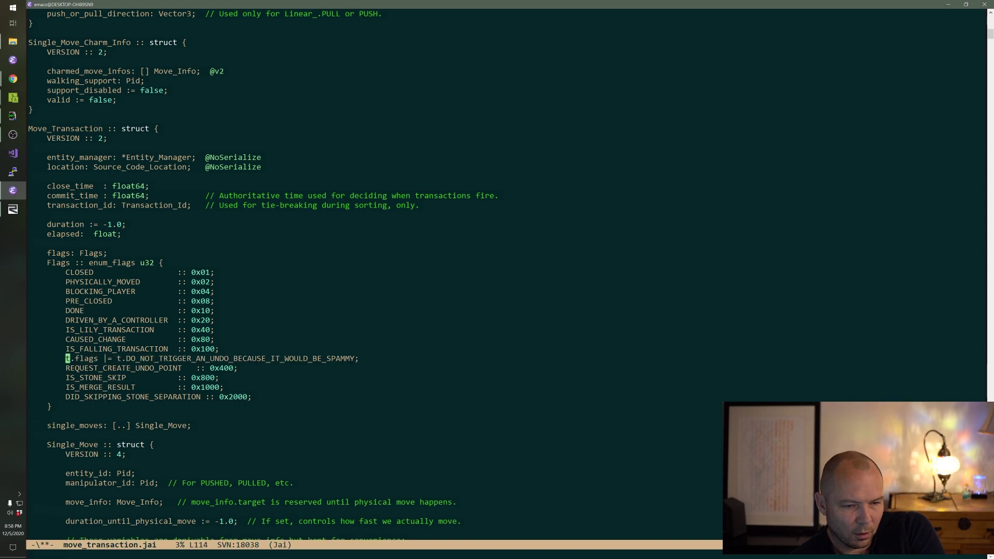
{"action": "key", "text": "ctrl+d"}
{"action": "key", "text": "ctrl+d"}
{"action": "key", "text": "ctrl+d"}
{"action": "key", "text": "ctrl+d"}
{"action": "key", "text": "ctrl+d"}
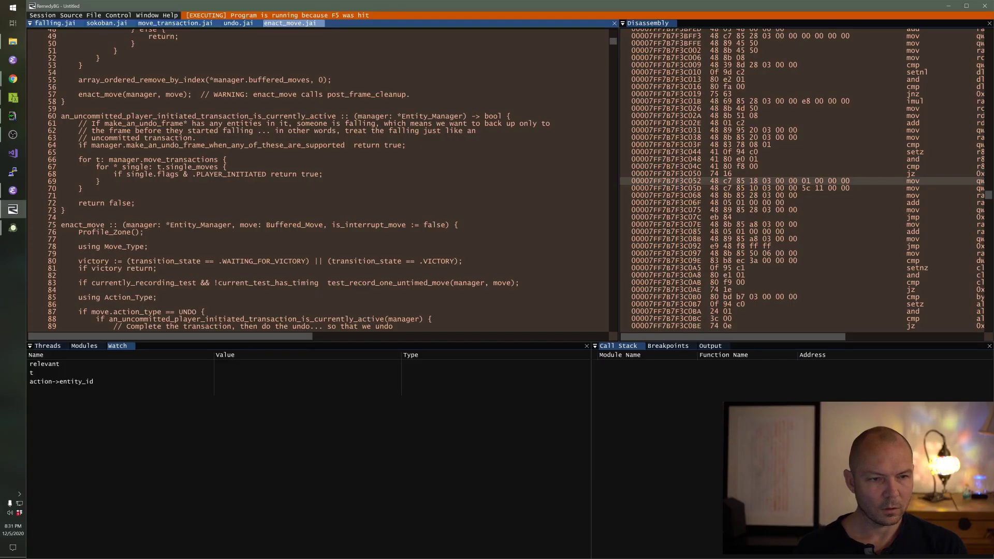
- Break on enact_move.jai line 64 during an in-game undo, step to line 68, return to Emacs
{"action": "key", "text": "F9"}
{"action": "key", "text": "alt+Tab"}
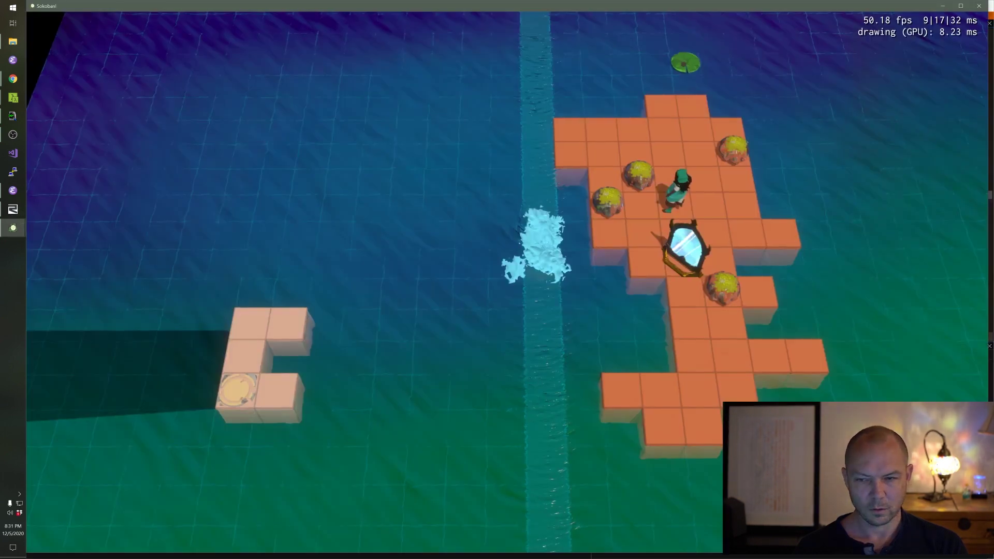
{"action": "key", "text": "z"}
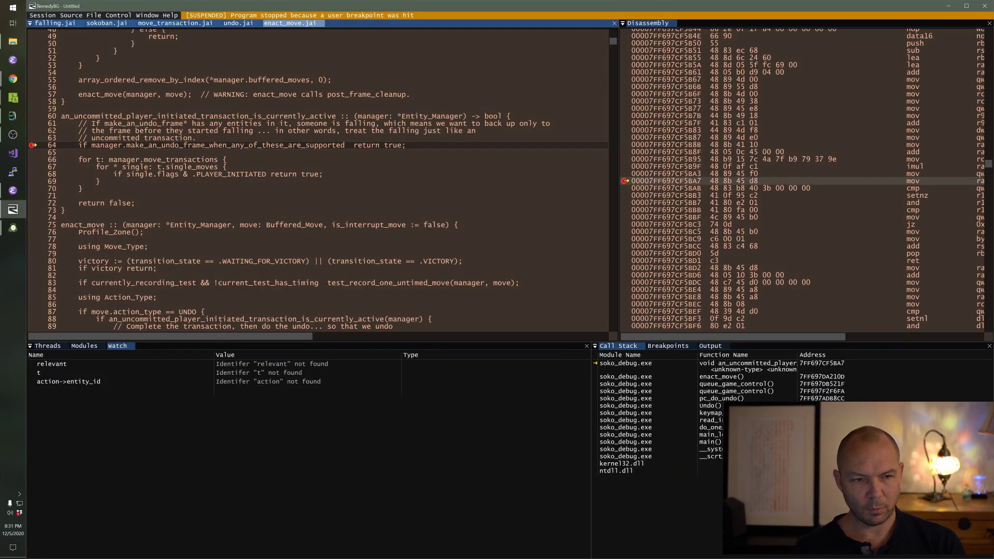
{"action": "key", "text": "F10"}
{"action": "key", "text": "F10"}
{"action": "key", "text": "F10"}
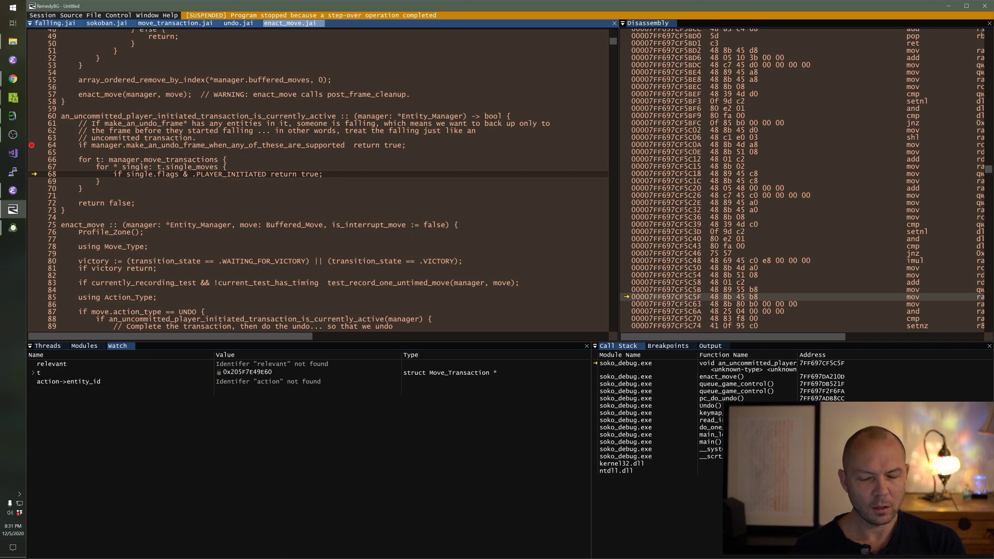
{"action": "key", "text": "alt+Tab"}
{"action": "key", "text": "Tab"}
{"action": "key", "text": "Tab"}
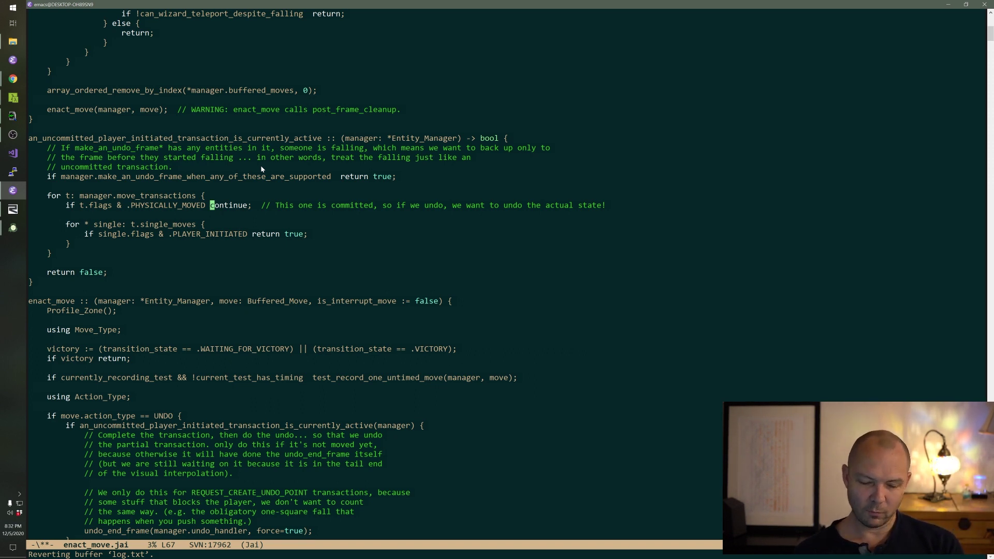
- Review the 'if t.flags & .PHYSICALLY_MOVED continue;' line, then return to RemedyBG
{"action": "key", "text": "alt+Tab"}
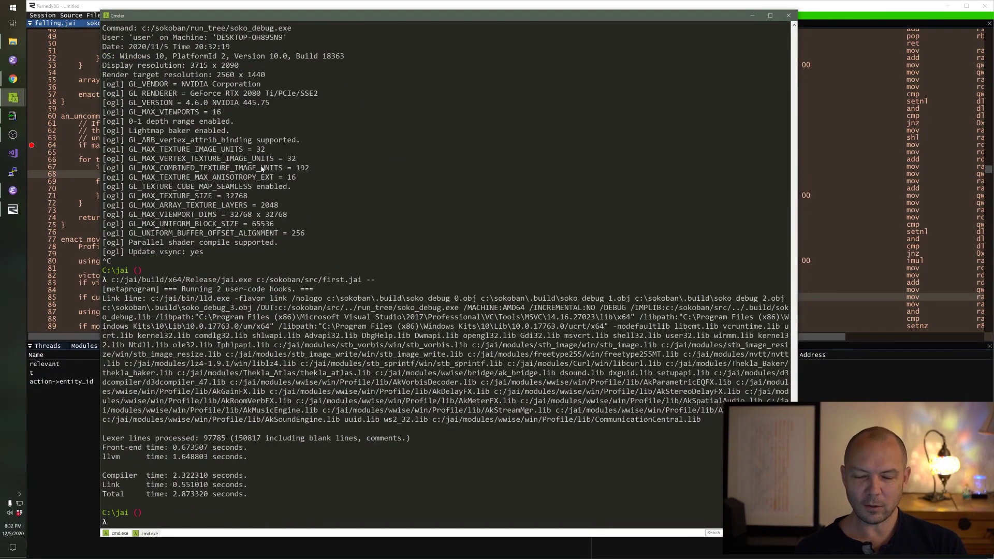
- Rebuild first.jai with the Release jai.exe and switch to RemedyBG
{"action": "key", "text": "alt+Tab"}
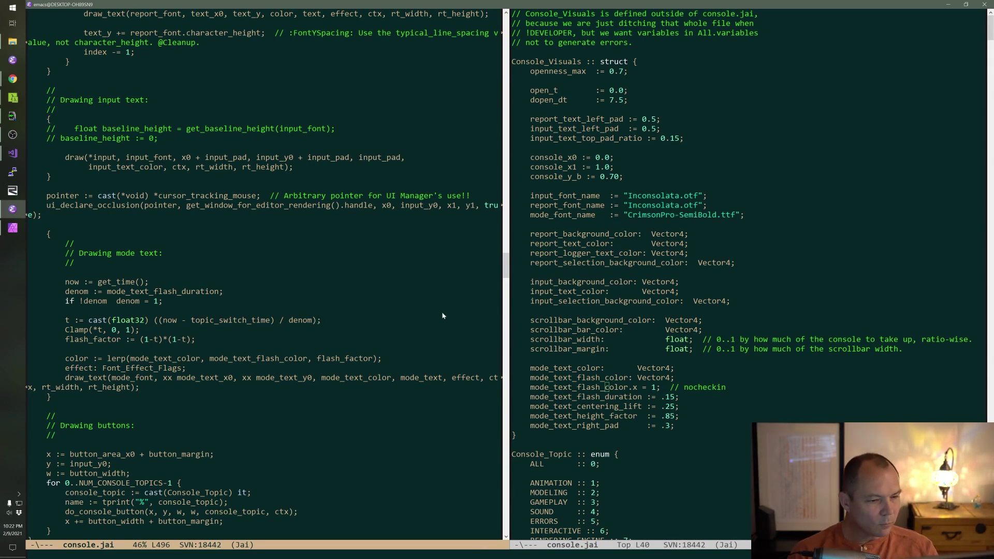
- Change mode_text_color to color in the mode-text draw_text call and save console.jai
{"action": "key", "text": "BackSpace"}
{"action": "key", "text": "Delete"}
{"action": "key", "text": "Delete"}
{"action": "key", "text": "Delete"}
{"action": "key", "text": "Delete"}
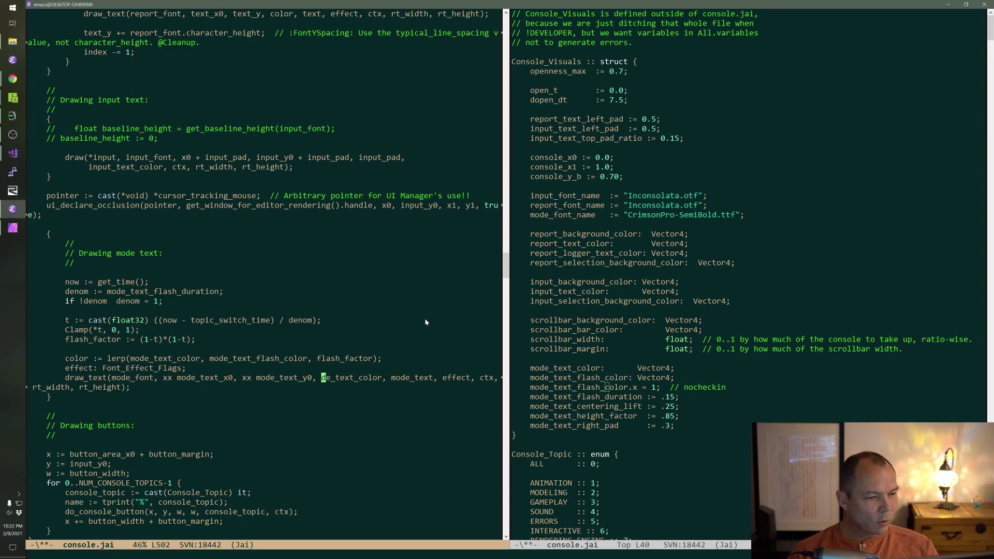
{"action": "key", "text": "Delete"}
{"action": "key", "text": "Delete"}
{"action": "key", "text": "Delete"}
{"action": "key", "text": "Delete"}
{"action": "key", "text": "Delete"}
{"action": "key", "text": "alt+m"}
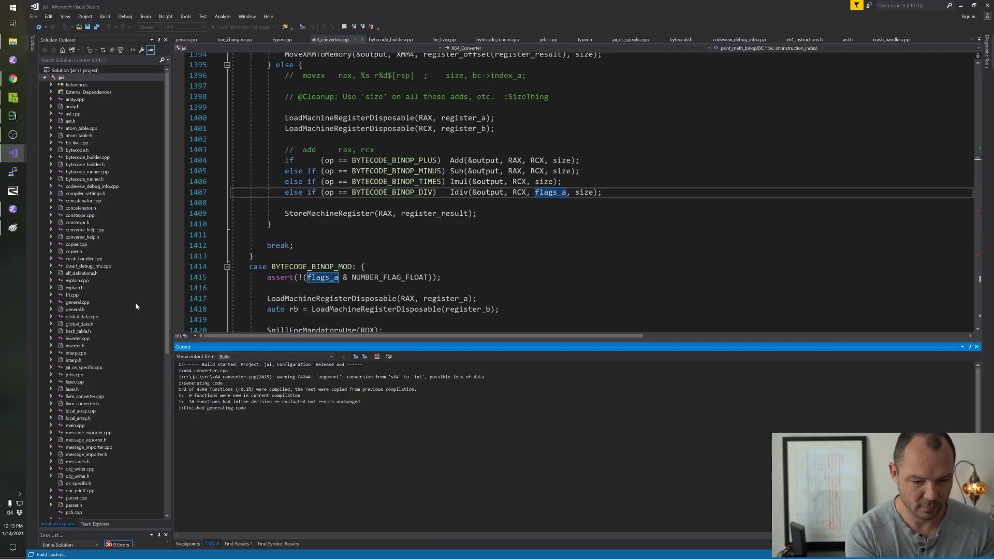
- Rebuild Sokoban, launch the game, and quit it
{"action": "key", "text": "alt+Tab"}
{"action": "key", "text": "Up"}
{"action": "key", "text": "Up"}
{"action": "key", "text": "Return"}
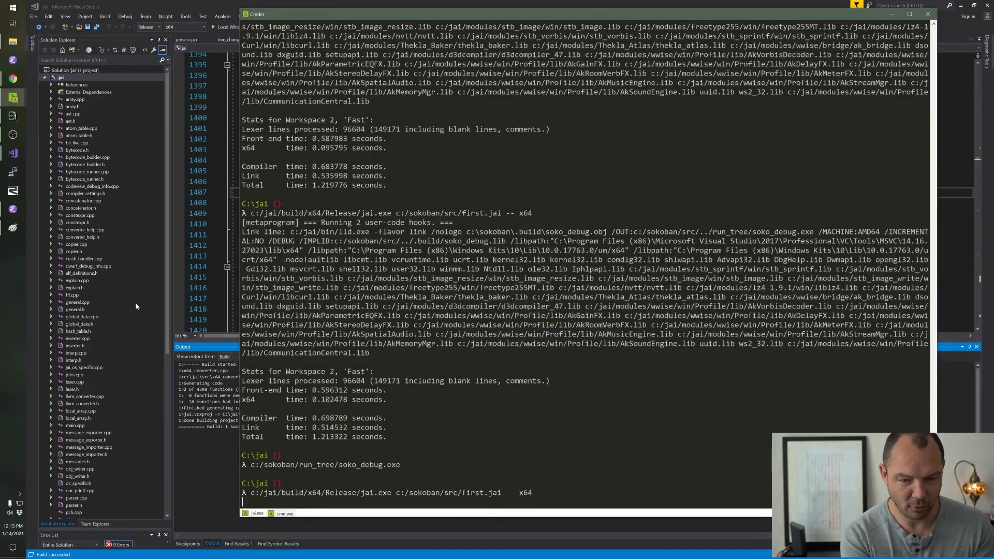
{"action": "key", "text": "Up"}
{"action": "key", "text": "Up"}
{"action": "key", "text": "Return"}
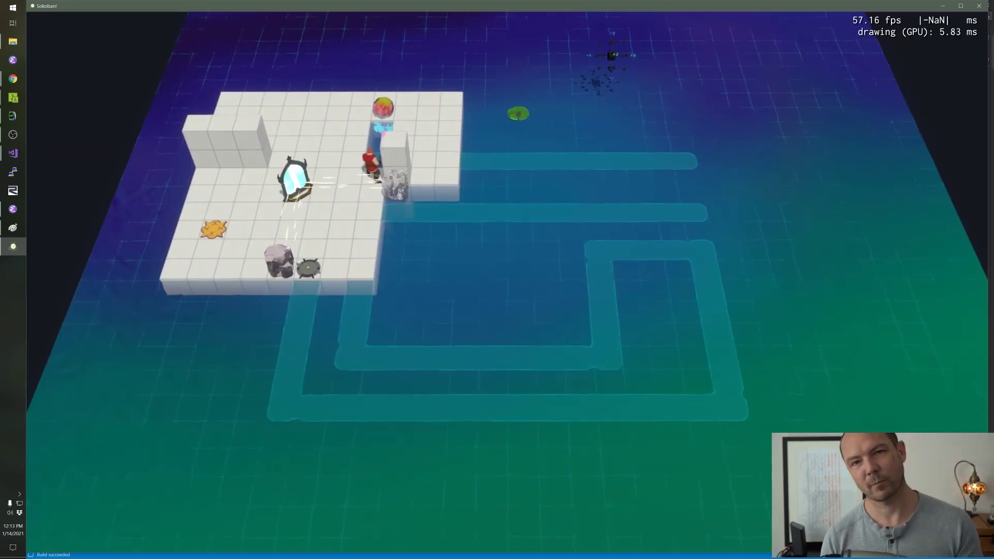
{"action": "key", "text": "Escape"}
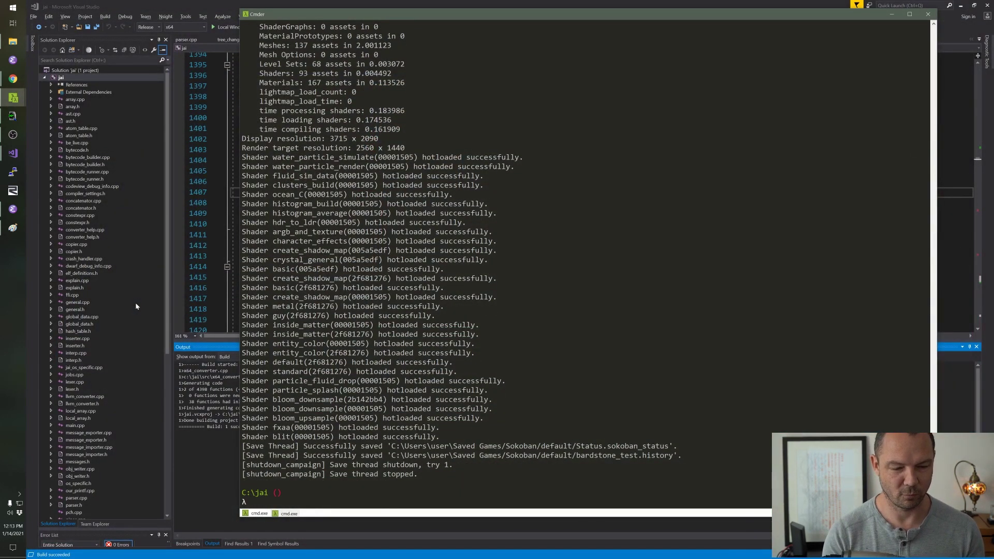
- Build tests.jai with -x64 and start the tests -x64 suite
{"action": "key", "text": "Up"}
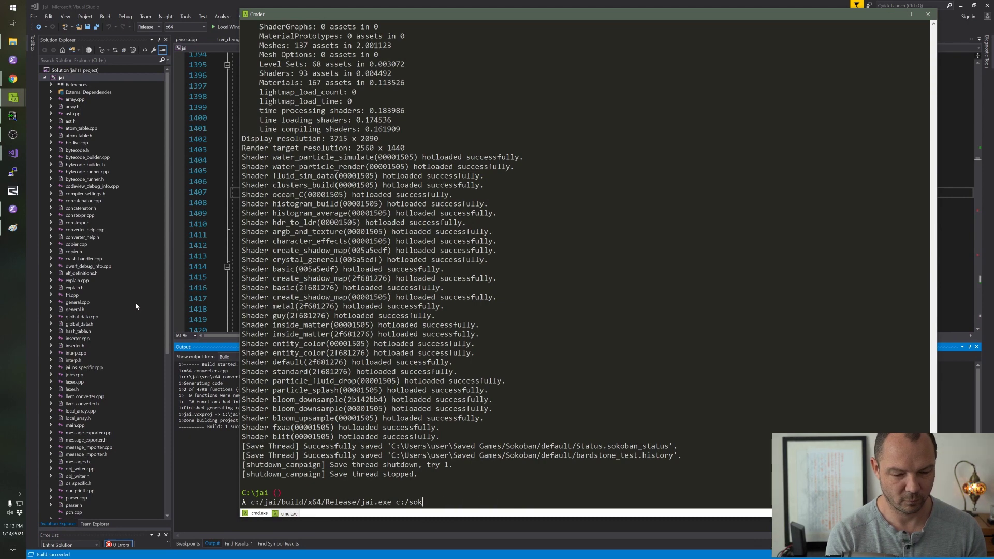
{"action": "type", "text": "-x64"}
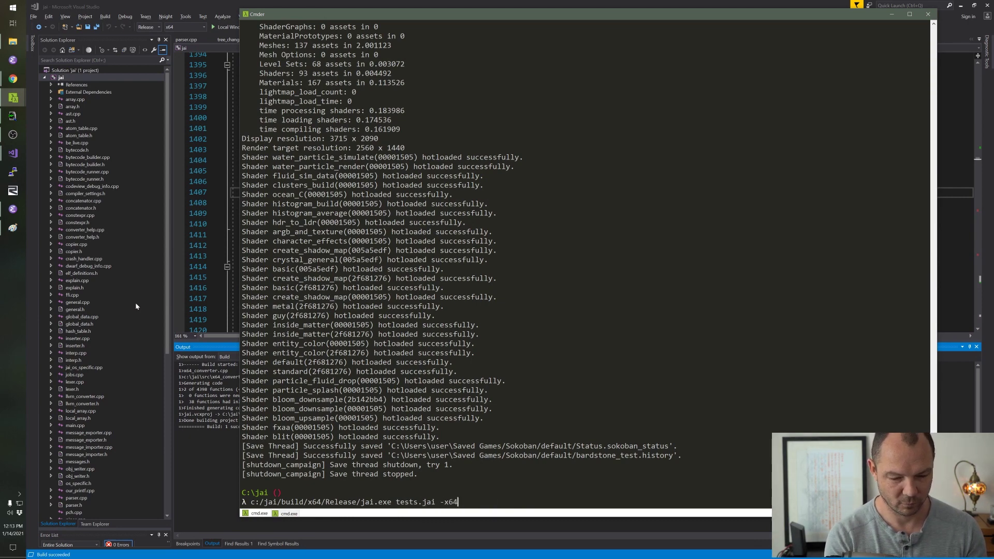
{"action": "key", "text": "Return"}
{"action": "type", "text": "tests -x64"}
{"action": "key", "text": "Return"}
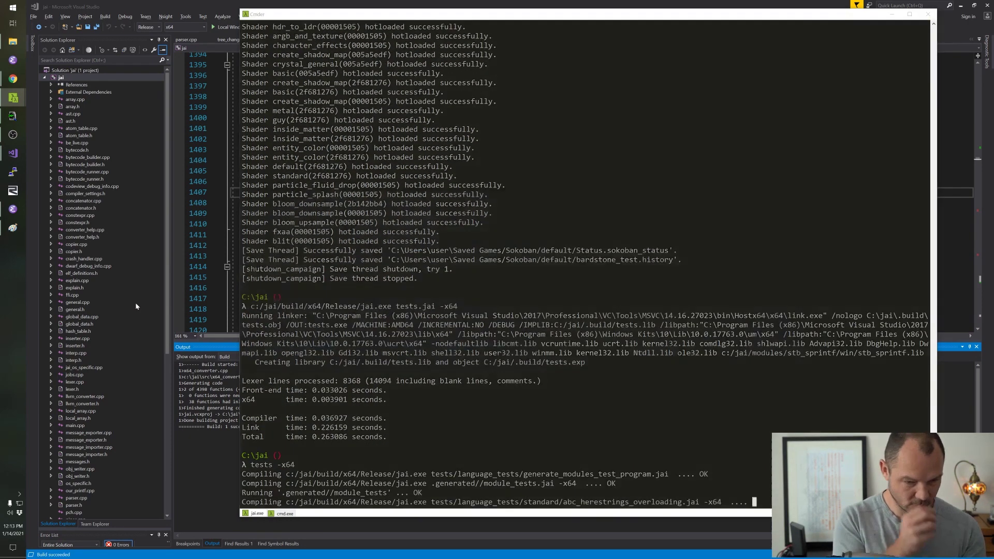
{"action": "key", "text": "alt+Tab"}
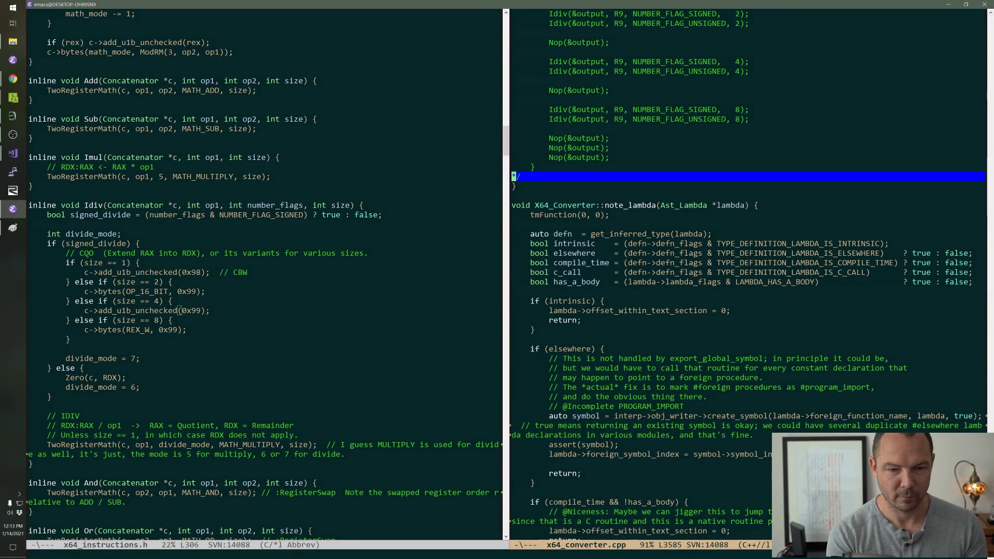
- Delete the Idiv calls from x64_converter.cpp's disabled test block and save
{"action": "key", "text": "Up"}
{"action": "key", "text": "Up"}
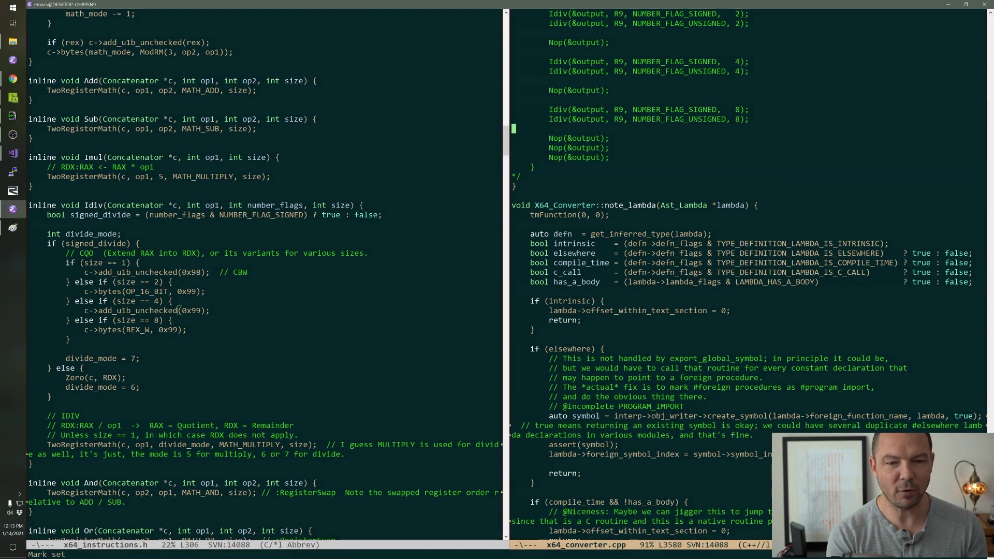
{"action": "key", "text": "Up"}
{"action": "key", "text": "ctrl+l"}
{"action": "key", "text": "Up"}
{"action": "key", "text": "Up"}
{"action": "key", "text": "Up"}
{"action": "key", "text": "Up"}
{"action": "key", "text": "Up"}
{"action": "key", "text": "Up"}
{"action": "key", "text": "ctrl+l"}
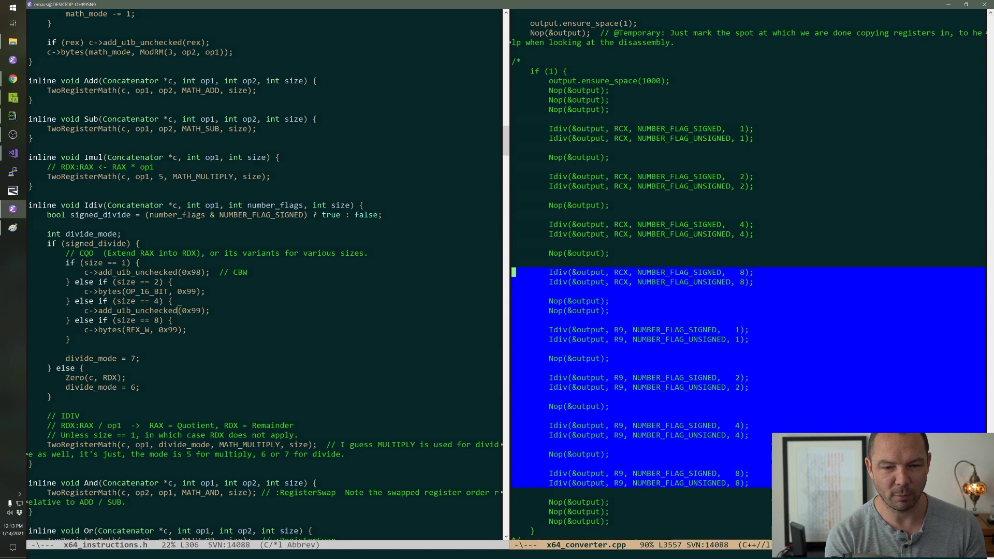
{"action": "key", "text": "ctrl+w"}
{"action": "key", "text": "ctrl+k"}
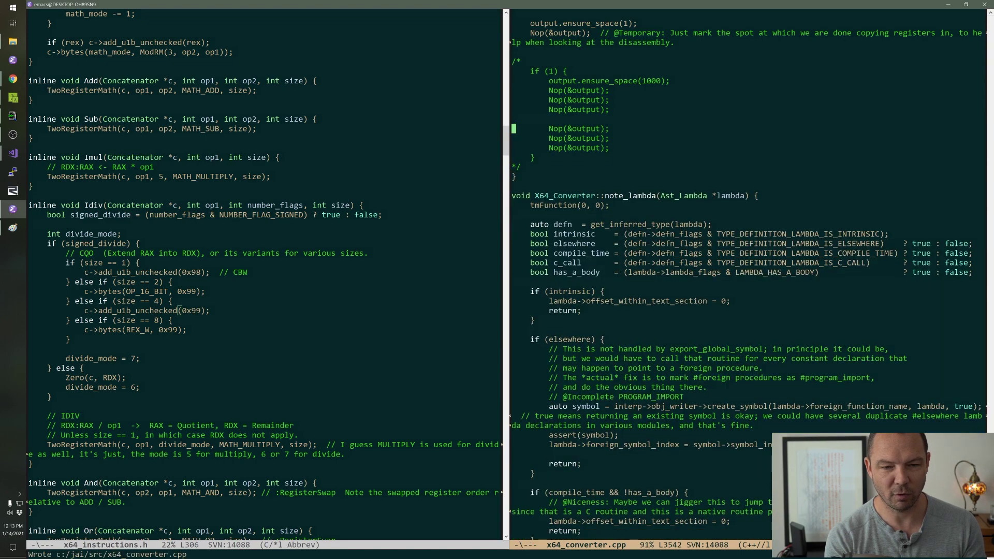
{"action": "key", "text": "Down"}
{"action": "key", "text": "alt+Tab"}
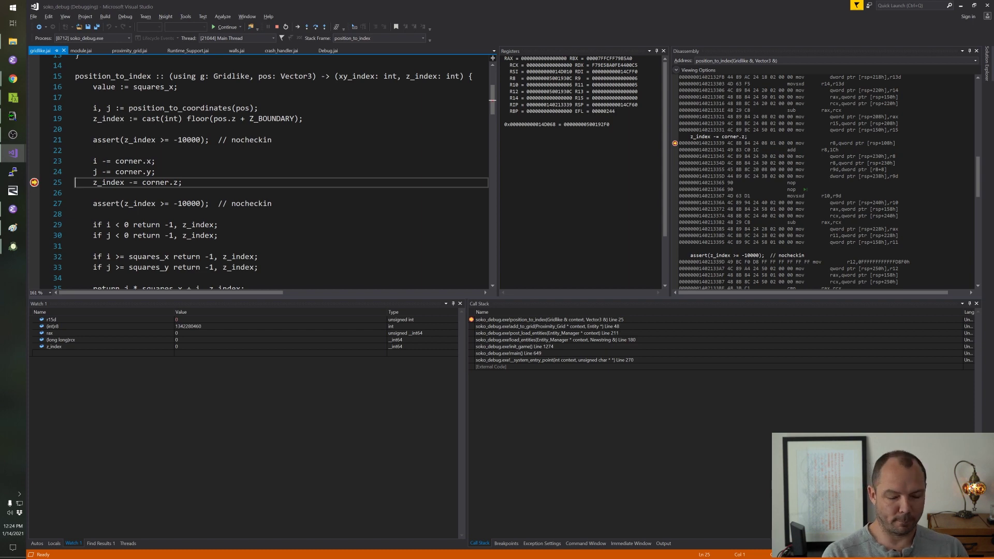
- Back in Emacs, search x64_converter.cpp for Nop to reach the rotate code
{"action": "key", "text": "shift+F5"}
{"action": "key", "text": "alt+Tab"}
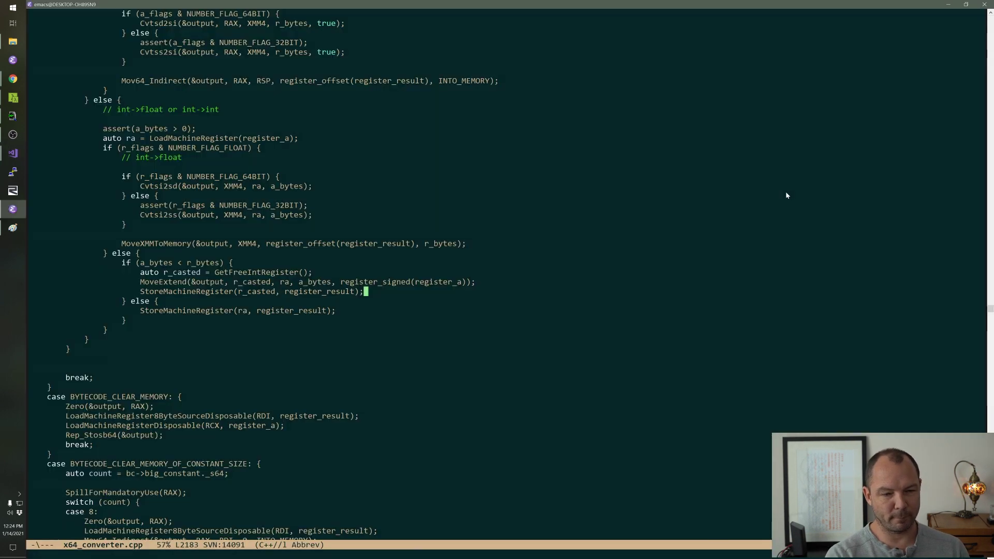
{"action": "key", "text": "ctrl+s"}
{"action": "type", "text": "Nop"}
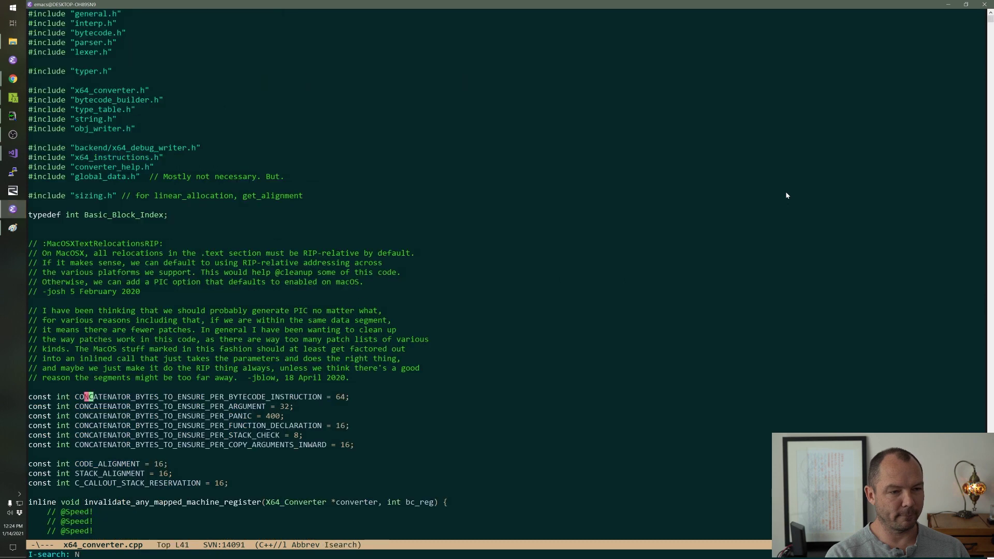
{"action": "key", "text": "Return"}
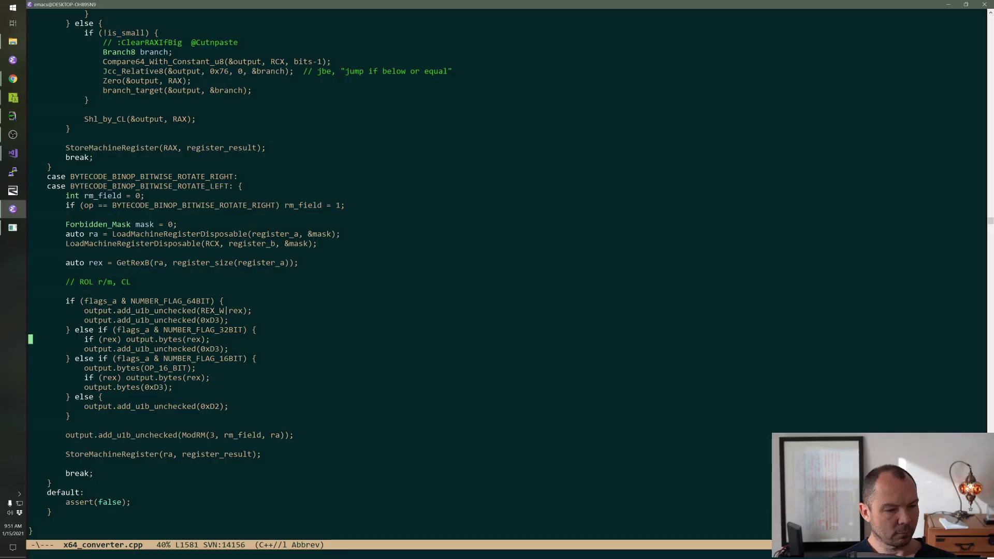
- Copy 'if (rex) output.bytes(rex);' into the rotate code's 8-bit else branch
{"action": "key", "text": "Down"}
{"action": "key", "text": "ctrl+space"}
{"action": "key", "text": "ctrl+z"}
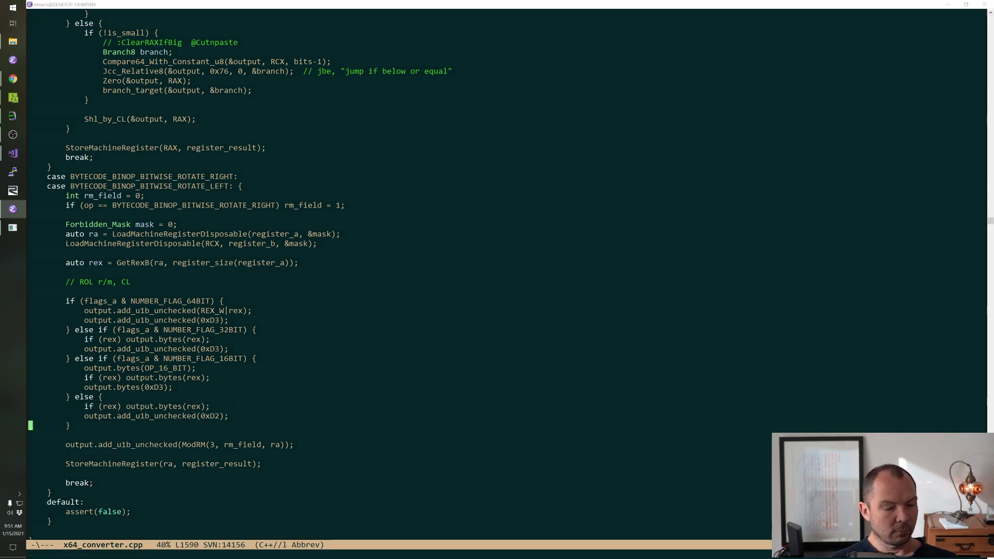
{"action": "key", "text": "alt+Tab"}
- Stop debugging and rebuild the jai compiler solution
{"action": "key", "text": "shift+F5"}
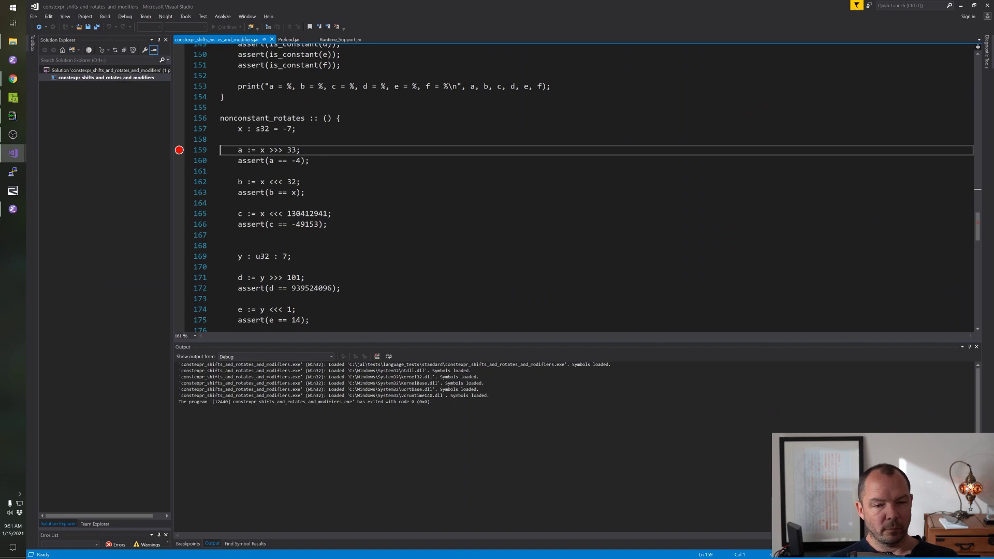
{"action": "key", "text": "alt+Tab"}
{"action": "key", "text": "ctrl+shift+b"}
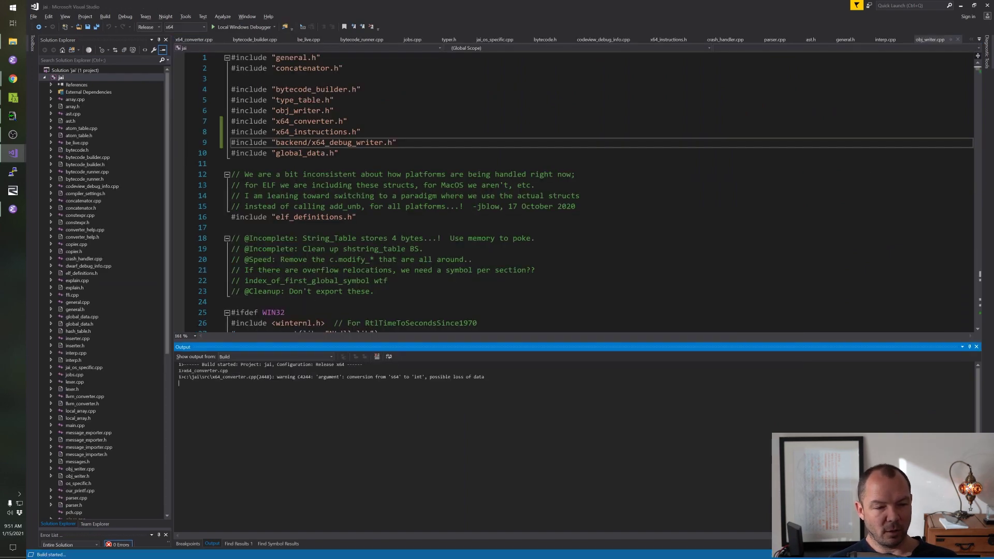
- In Cmder, rebuild tests.jai and rerun tests -x64
{"action": "key", "text": "alt+Tab"}
{"action": "key", "text": "alt+Tab"}
{"action": "key", "text": "alt+Tab"}
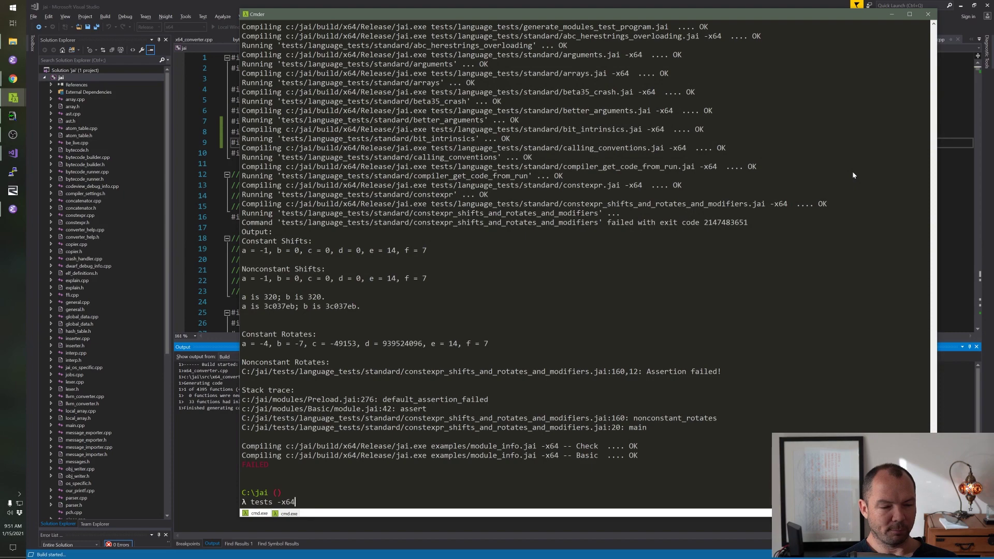
{"action": "key", "text": "Up"}
{"action": "key", "text": "Return"}
{"action": "key", "text": "Up"}
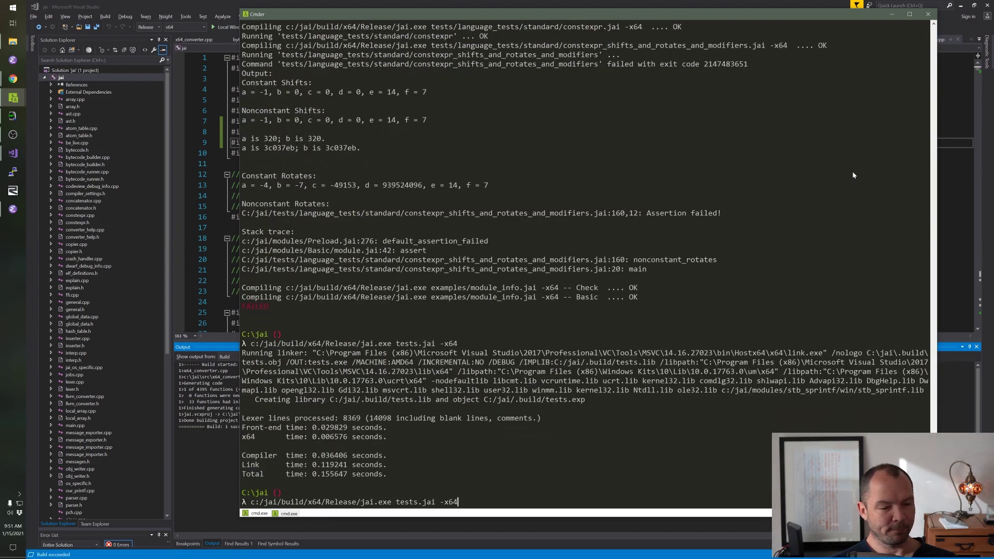
{"action": "key", "text": "Up"}
{"action": "key", "text": "Return"}
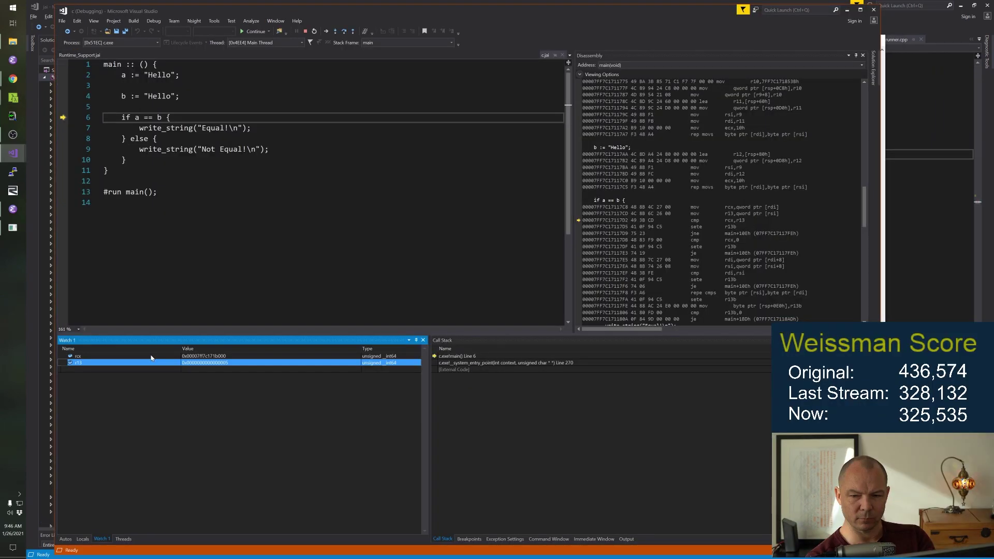
- In Emacs, switch to x64_converter.cpp and move to the Mov64_Indirect line
{"action": "key", "text": "alt+Tab"}
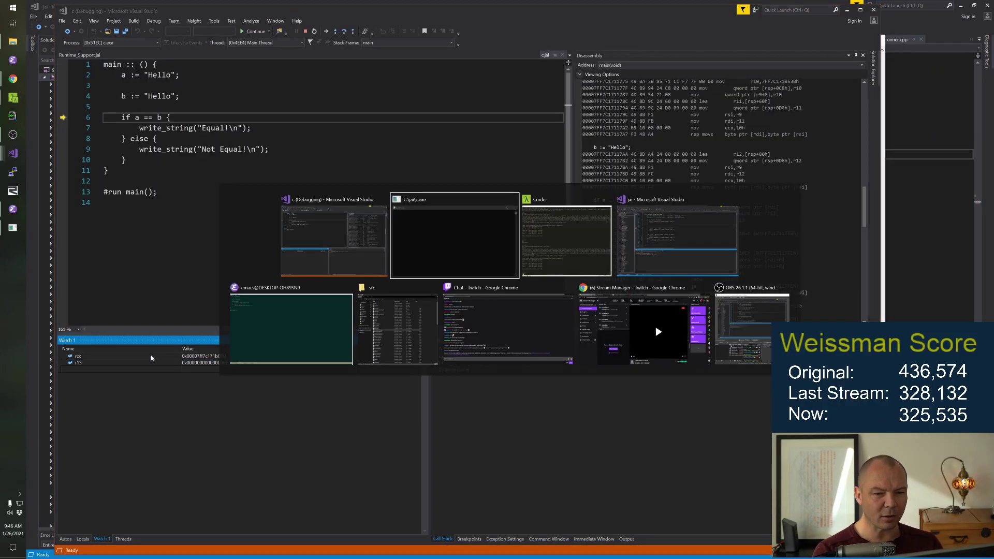
{"action": "key", "text": "alt+Tab"}
{"action": "key", "text": "alt+Tab"}
{"action": "key", "text": "alt+Tab"}
{"action": "key", "text": "ctrl+x"}
{"action": "type", "text": "b"}
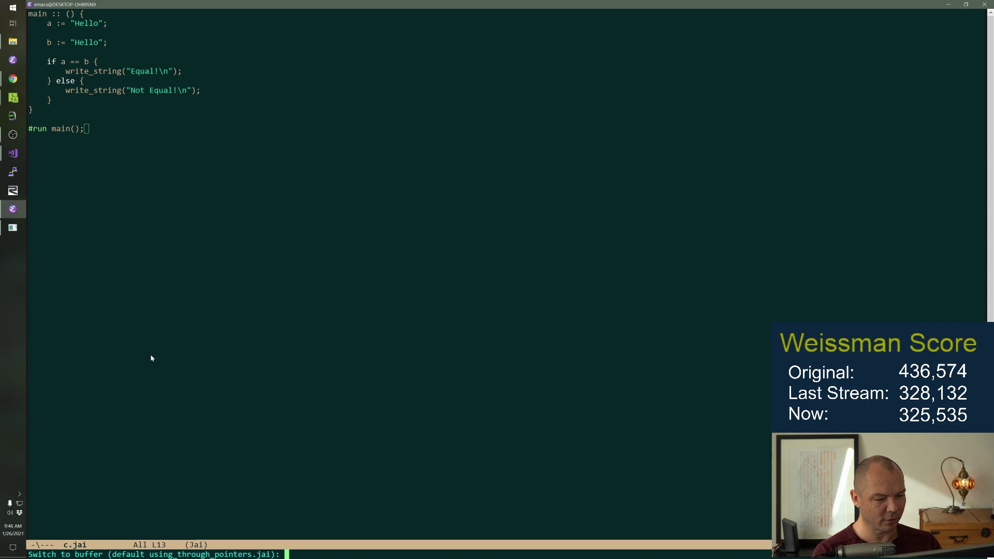
{"action": "type", "text": "x64"}
{"action": "type", "text": "cpp"}
{"action": "key", "text": "Return"}
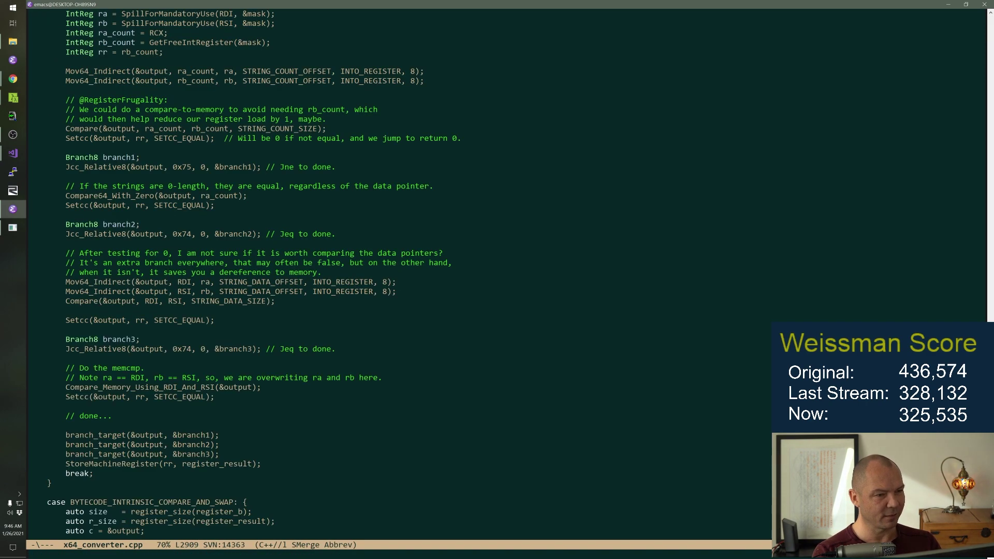
{"action": "key", "text": "Up"}
{"action": "key", "text": "Up"}
{"action": "key", "text": "Up"}
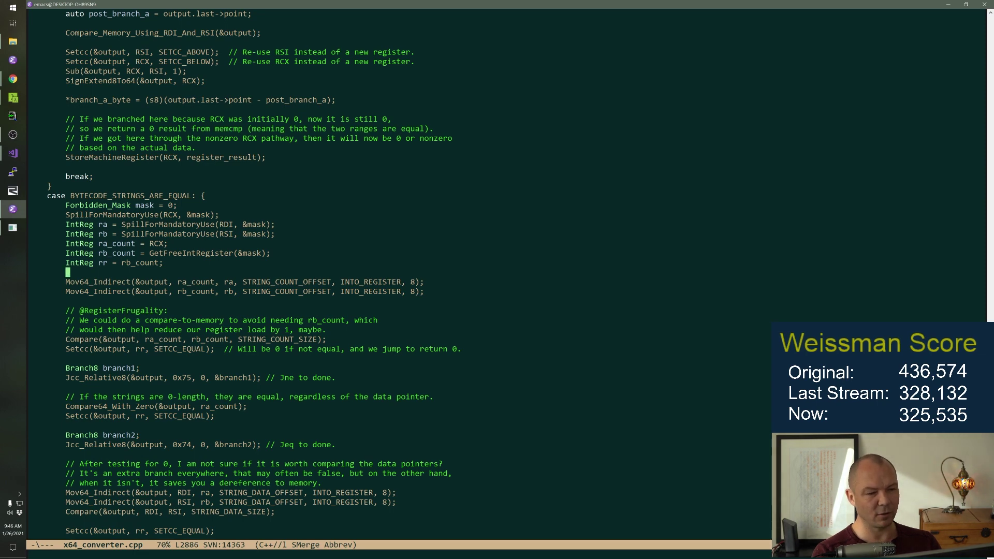
- Split x64_converter.cpp side by side and start LoadMachineRegisterDisposable(RDI, above Mov64_Indirect
{"action": "key", "text": "ctrl+x"}
{"action": "key", "text": "3"}
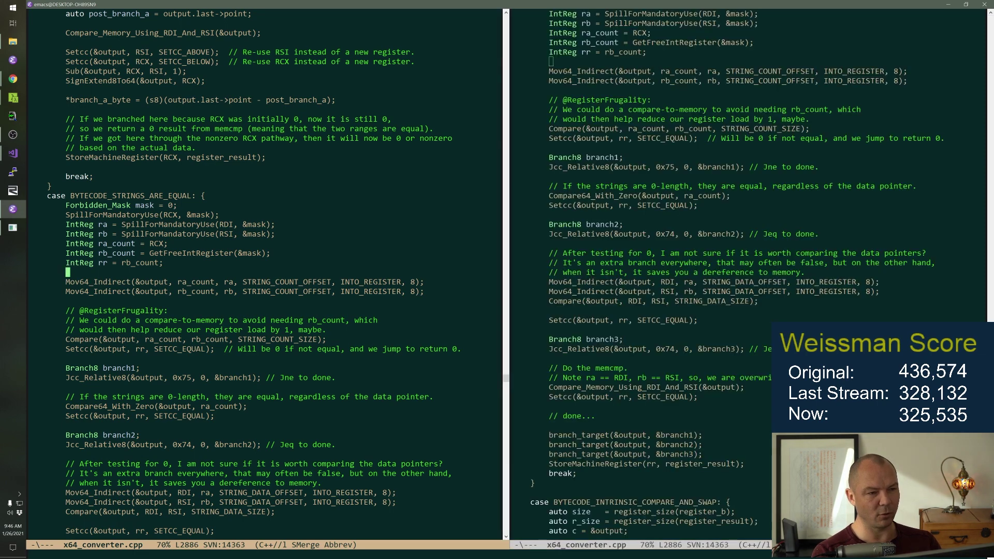
{"action": "key", "text": "Page_Up"}
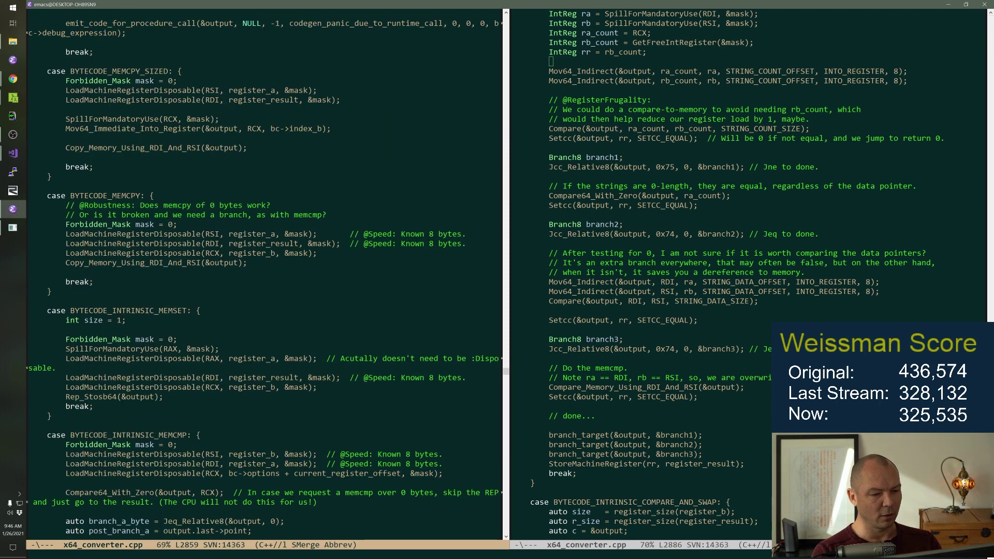
{"action": "key", "text": "ctrl+x"}
{"action": "key", "text": "o"}
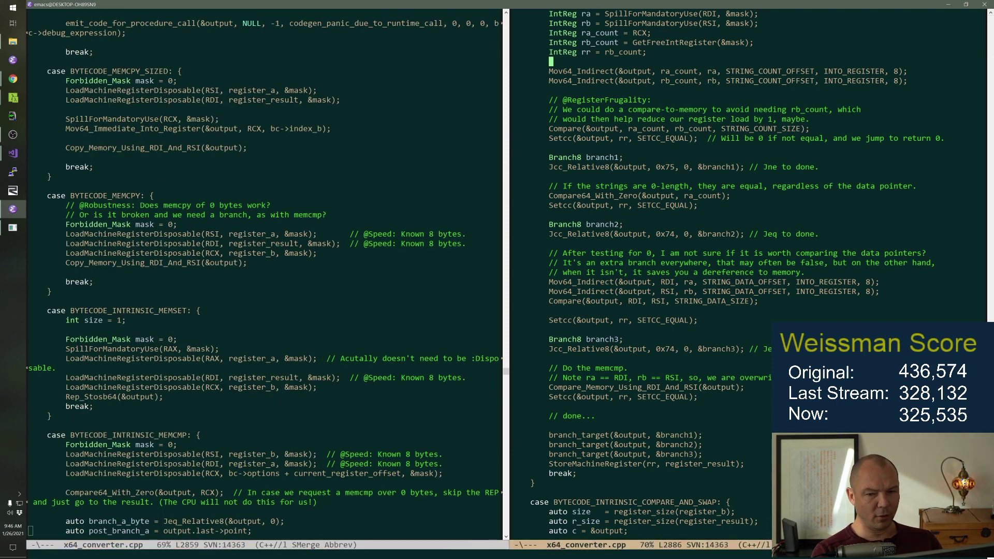
{"action": "key", "text": "Return"}
{"action": "type", "text": "LoadMachineRegisterDisposable("}
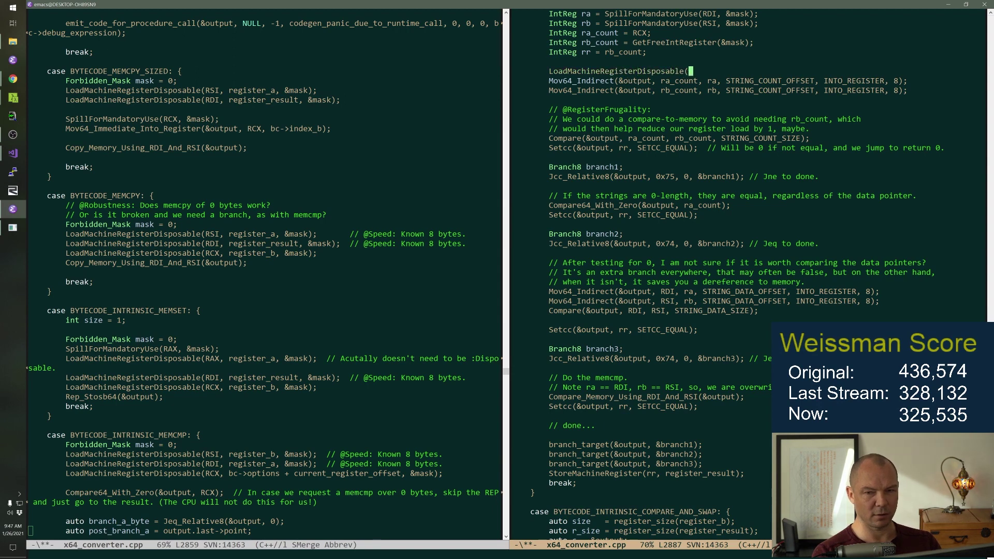
{"action": "key", "text": "ctrl+l"}
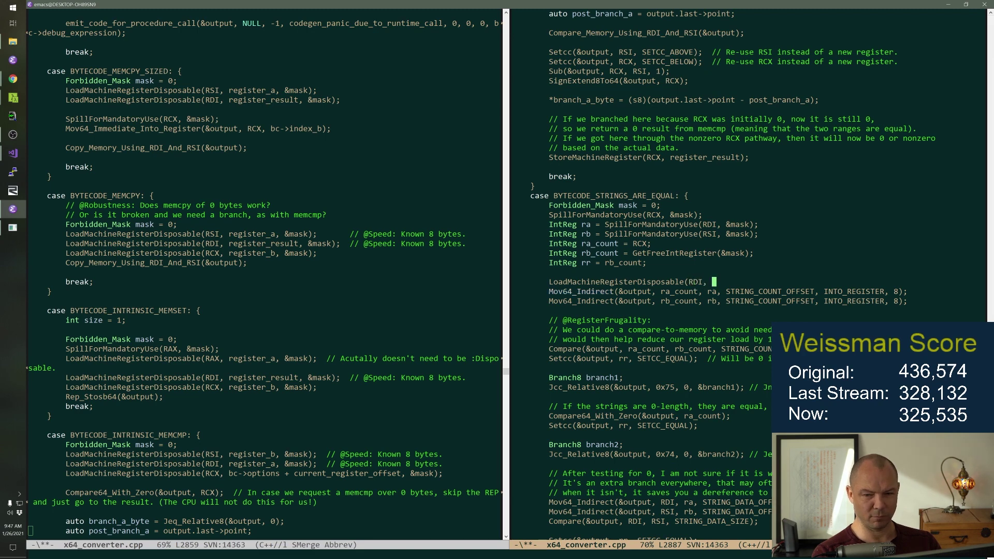
- Run tests.jai with the Release jai.exe, then launch Sokoban and quit it
{"action": "key", "text": "alt+Tab"}
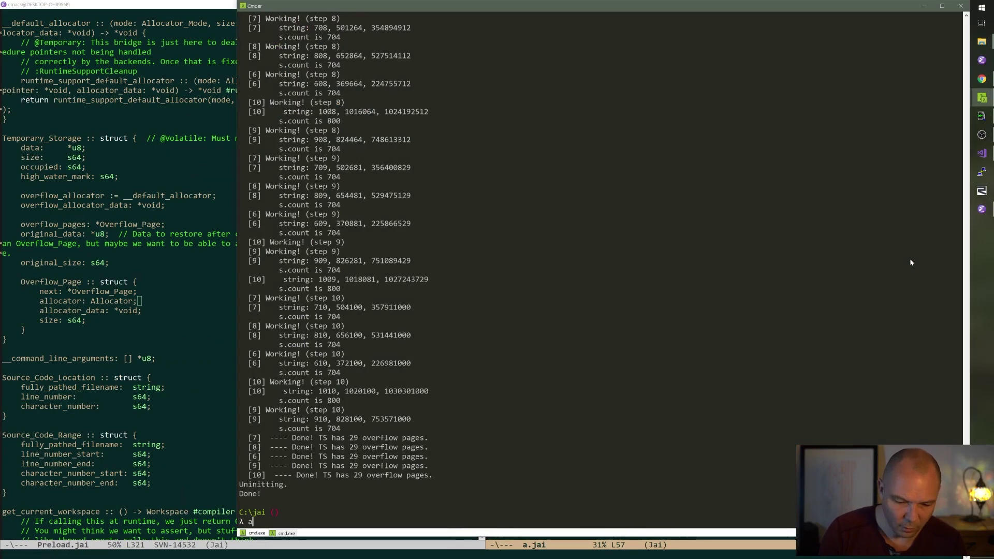
{"action": "key", "text": "Return"}
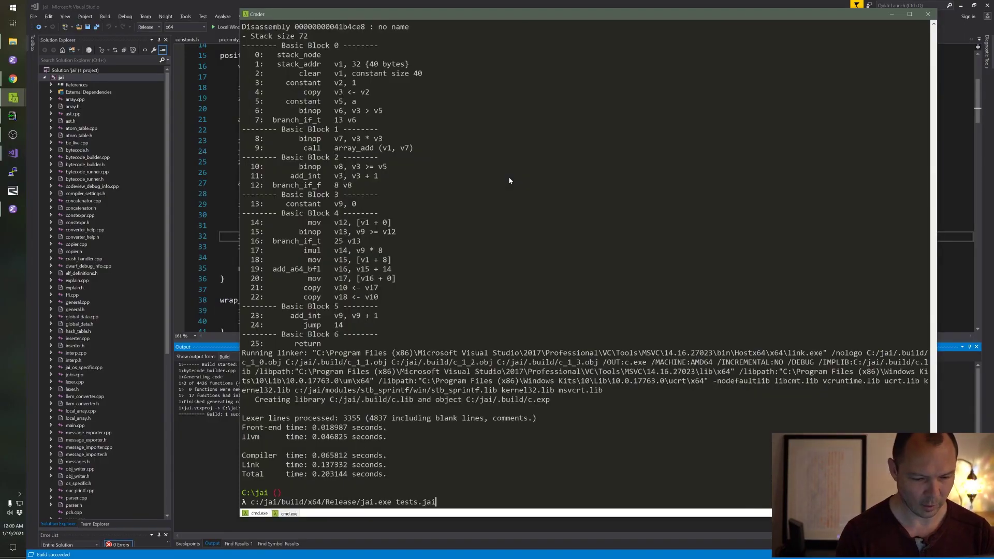
{"action": "key", "text": "Up"}
{"action": "key", "text": "Down"}
{"action": "key", "text": "Return"}
{"action": "key", "text": "Return"}
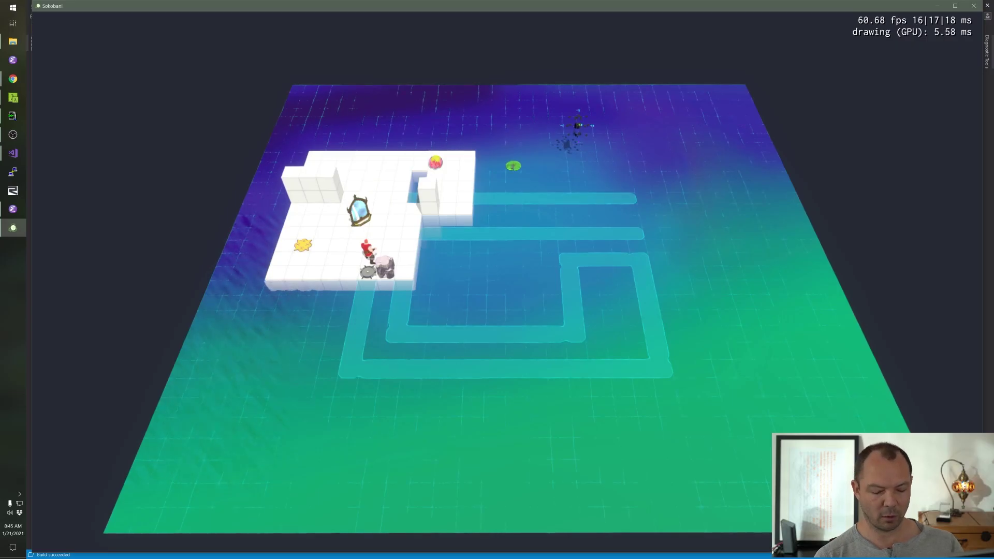
{"action": "key", "text": "Escape"}
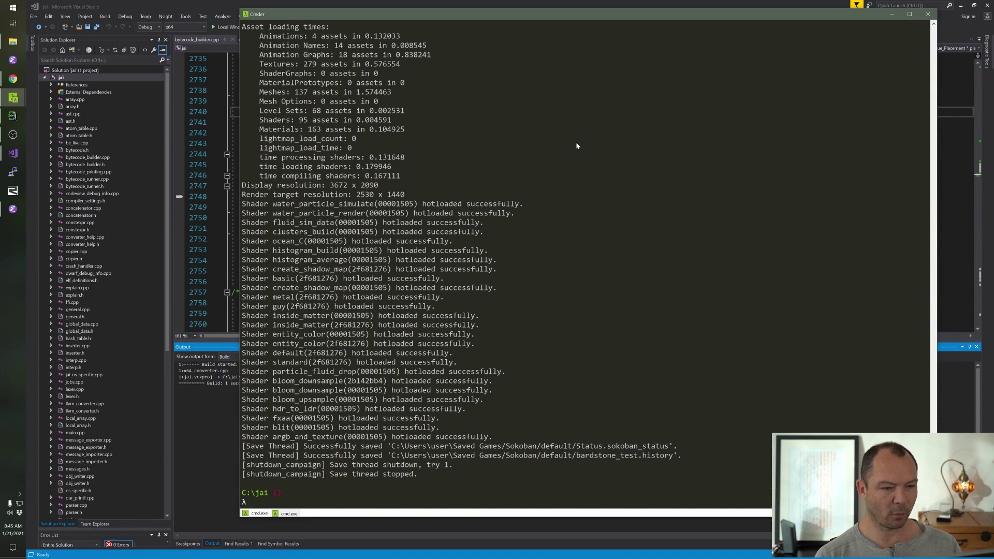
- Build the jai solution as Release x64 in Visual Studio, then return to Cmder
{"action": "left_click", "coordinate": [166, 46]}
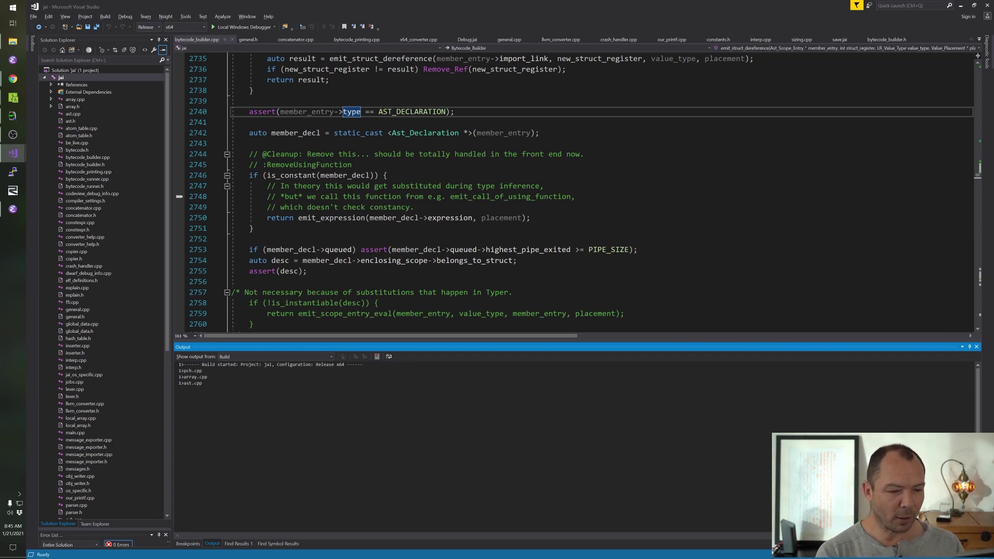
{"action": "key", "text": "alt+Tab"}
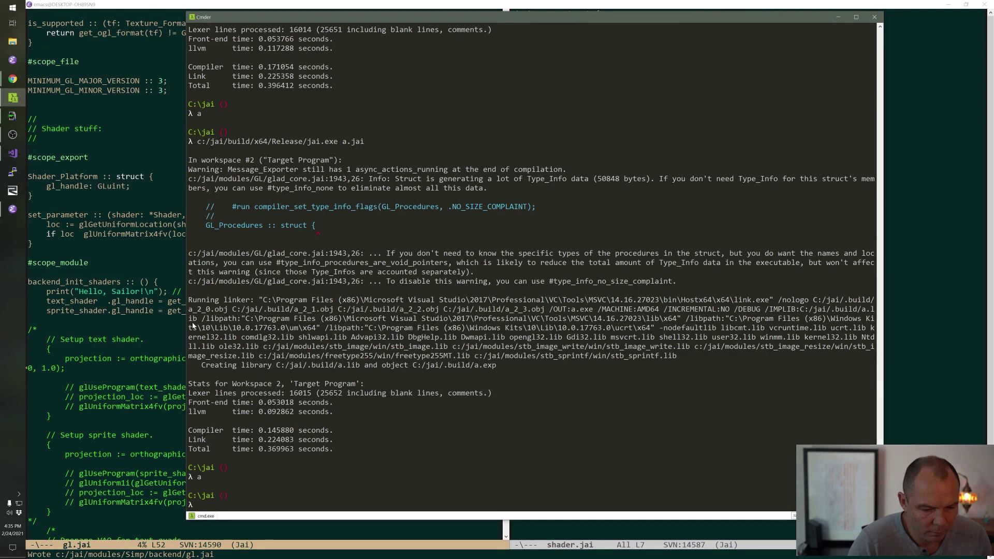
- Delete the Hello, Sailor print line and its leftover blank line from gl.jai
{"action": "key", "text": "alt+Tab"}
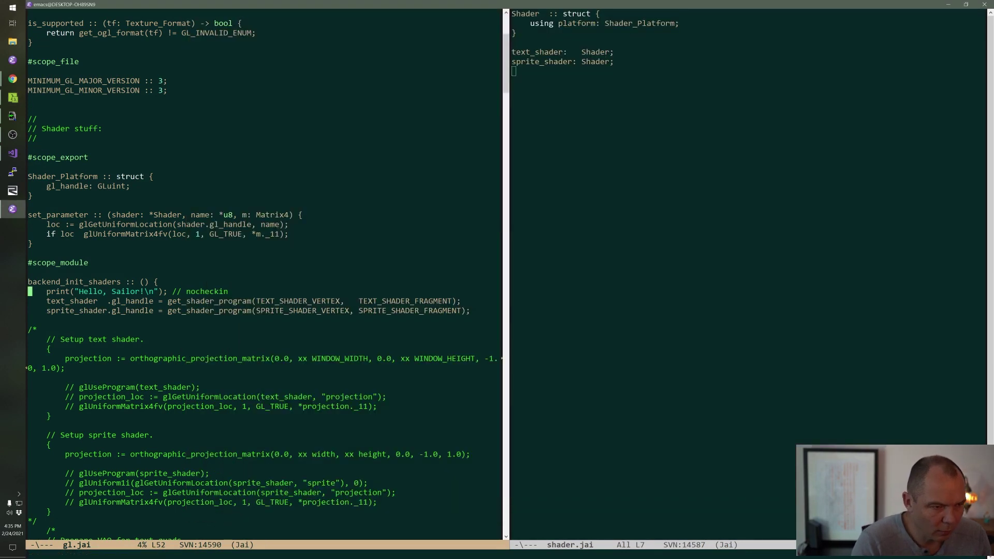
{"action": "key", "text": "ctrl+k"}
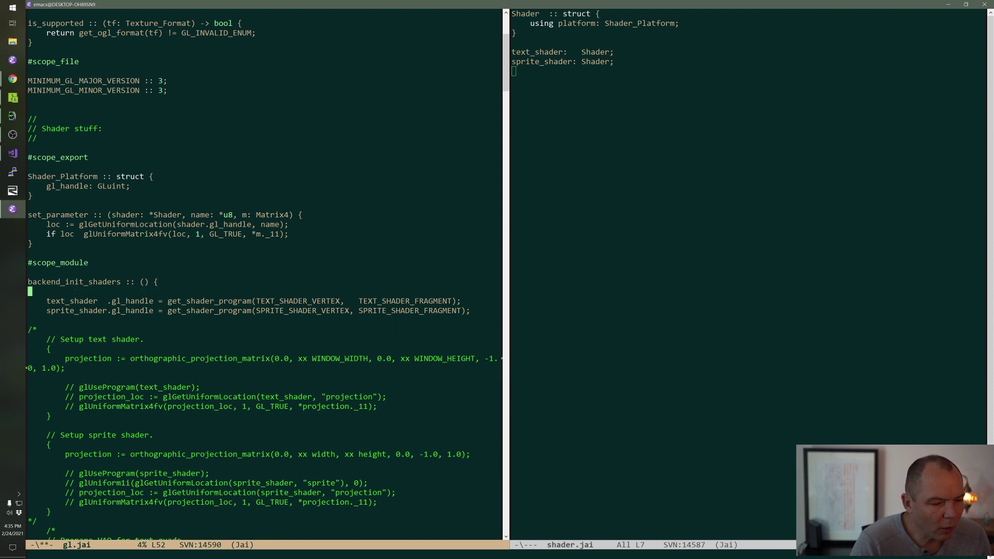
{"action": "key", "text": "ctrl+k"}
- In module.jai<Simp>, rename init to simp_init and save the file
{"action": "key", "text": "ctrl+x"}
{"action": "type", "text": "bmo"}
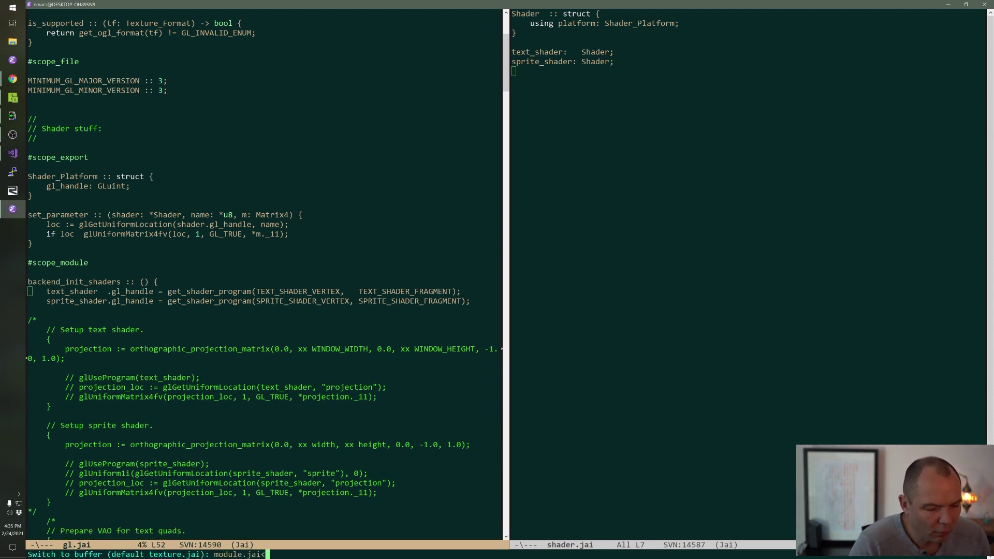
{"action": "key", "text": "Tab"}
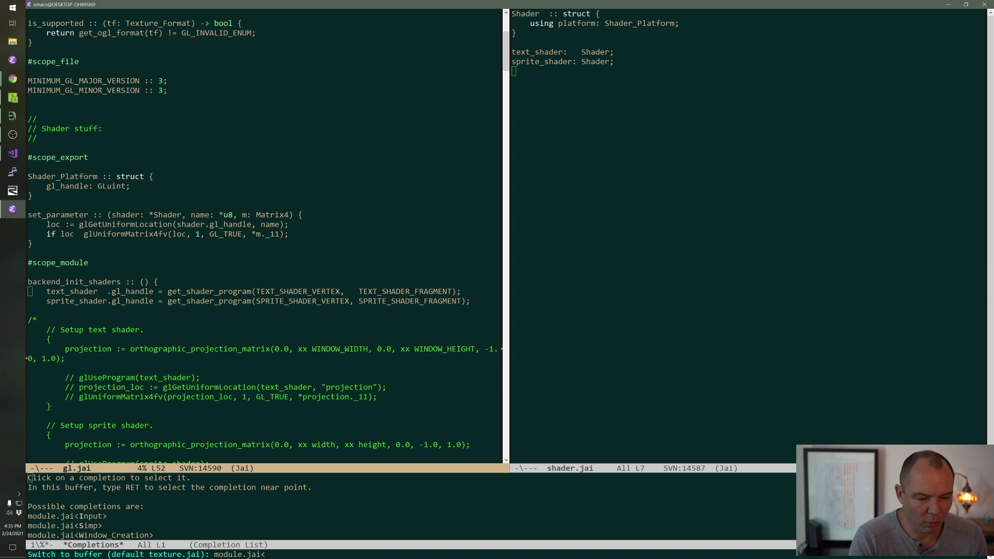
{"action": "type", "text": "S"}
{"action": "key", "text": "Tab"}
{"action": "key", "text": "Return"}
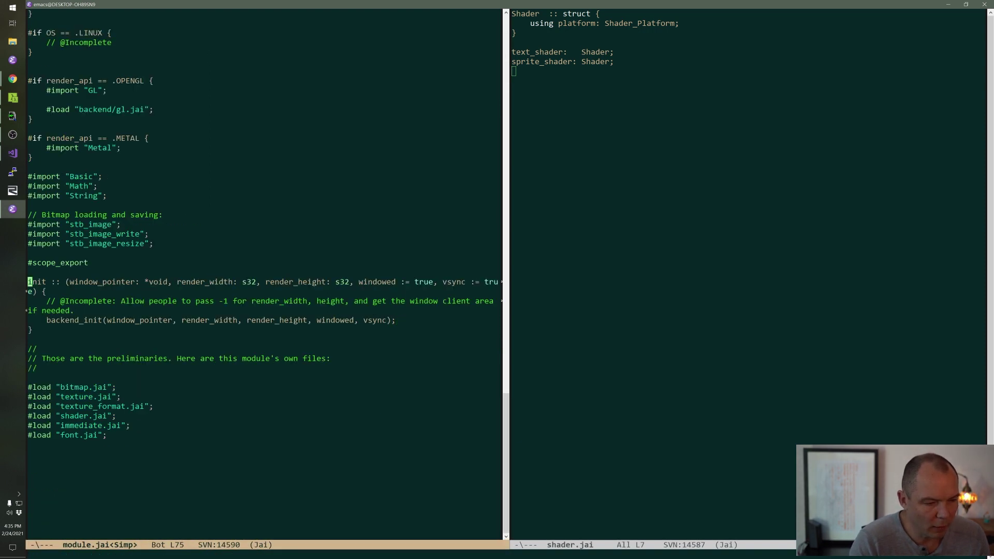
{"action": "type", "text": "simp_"}
{"action": "key", "text": "ctrl+x"}
{"action": "key", "text": "ctrl+s"}
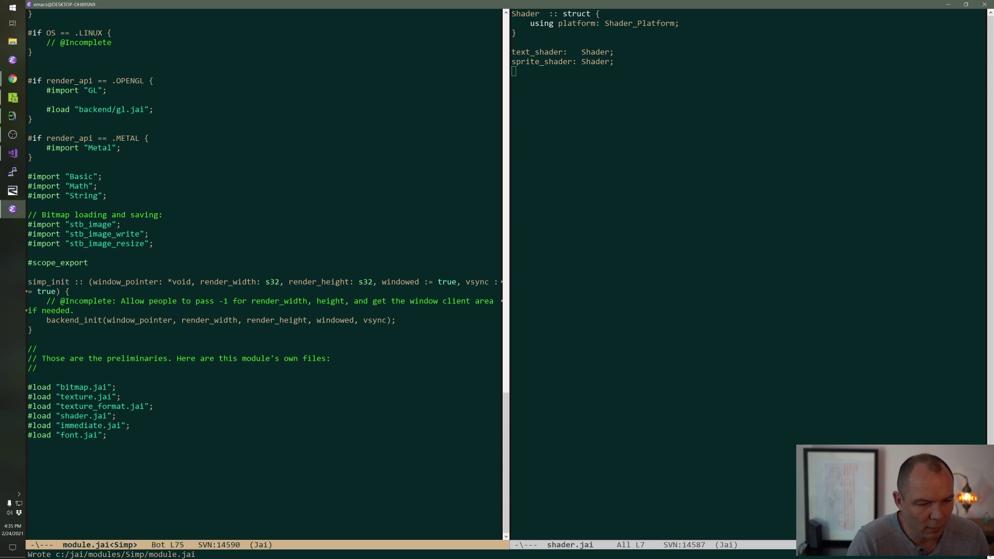
- Re-split the Emacs windows and switch the other pane to the Check module's format-string code
{"action": "key", "text": "ctrl+x"}
{"action": "key", "text": "1"}
{"action": "key", "text": "ctrl+x"}
{"action": "key", "text": "3"}
{"action": "key", "text": "ctrl+x"}
{"action": "key", "text": "o"}
{"action": "key", "text": "ctrl+x"}
{"action": "key", "text": "b"}
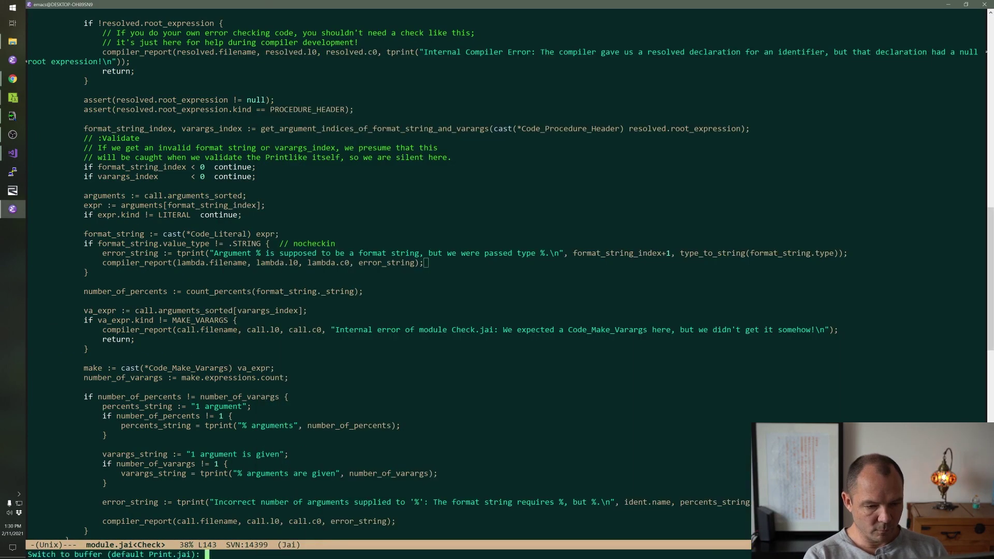
- Add '-> string' as type_to_string's return type in Print.jai and save
{"action": "key", "text": "Up"}
{"action": "key", "text": "Up"}
{"action": "key", "text": "Up"}
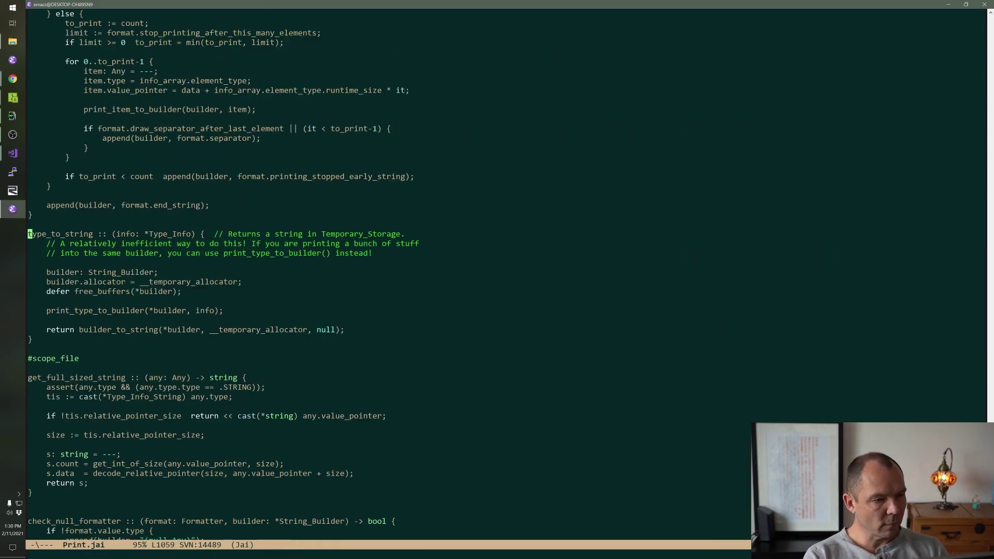
{"action": "key", "text": "ctrl+Right"}
{"action": "key", "text": "ctrl+Right"}
{"action": "key", "text": "ctrl+Right"}
{"action": "key", "text": "ctrl+Right"}
{"action": "key", "text": "ctrl+Right"}
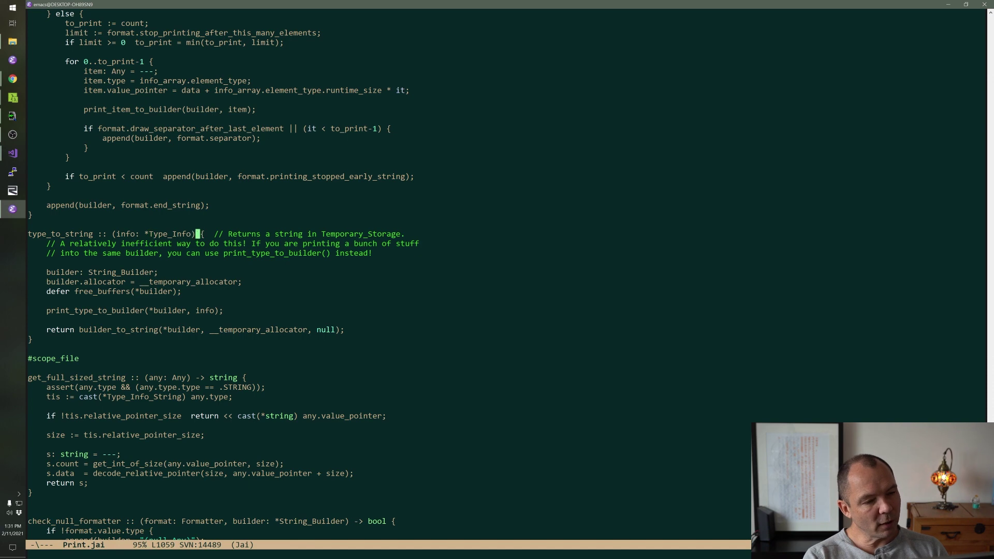
{"action": "key", "text": "Right"}
{"action": "key", "text": "Right"}
{"action": "type", "text": "-> string"}
{"action": "key", "text": "ctrl+x"}
{"action": "key", "text": "ctrl+s"}
- Rerun the Sokoban build, jump to the reported error, and search skipping_stones.jai for or_alter
{"action": "key", "text": "alt+Tab"}
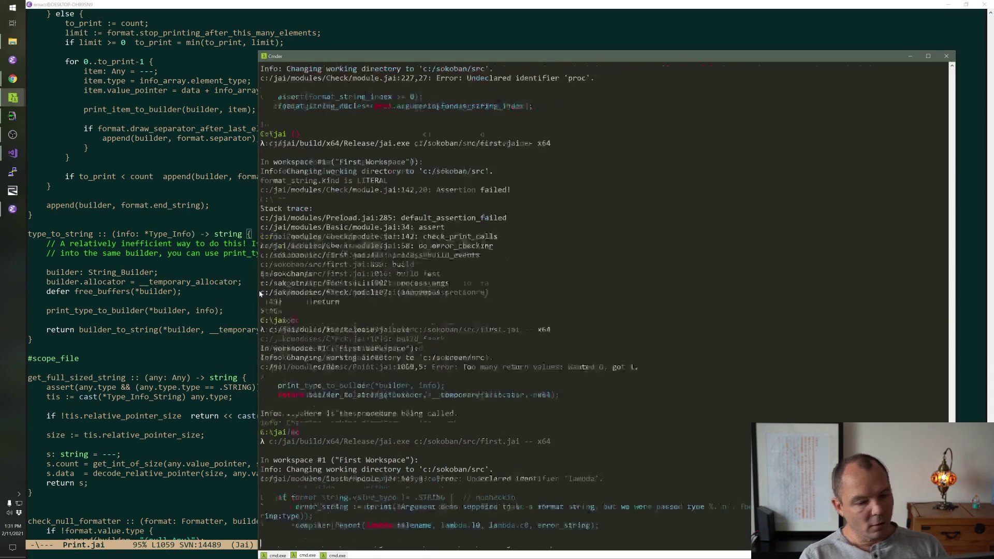
{"action": "key", "text": "Up"}
{"action": "key", "text": "Return"}
{"action": "key", "text": "alt+Tab"}
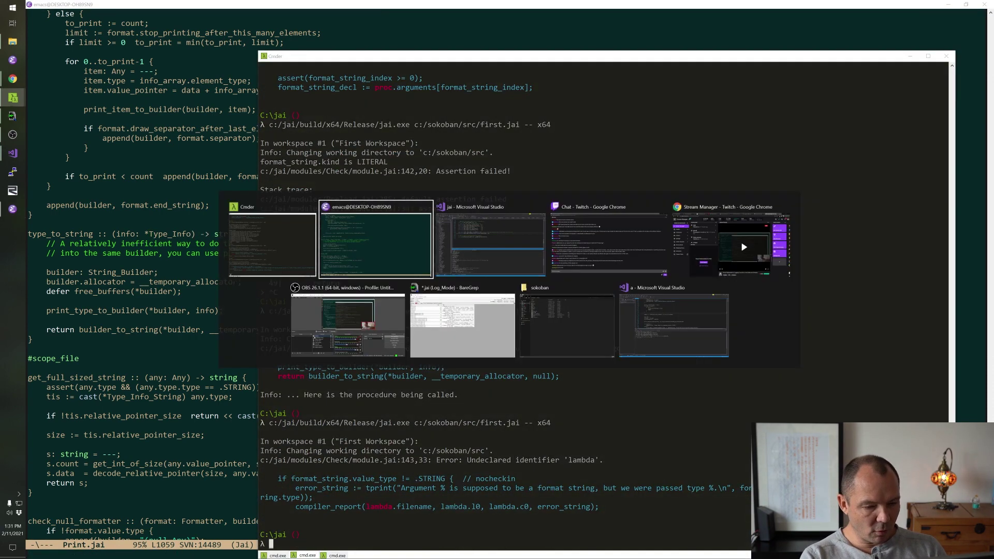
{"action": "key", "text": "alt+n"}
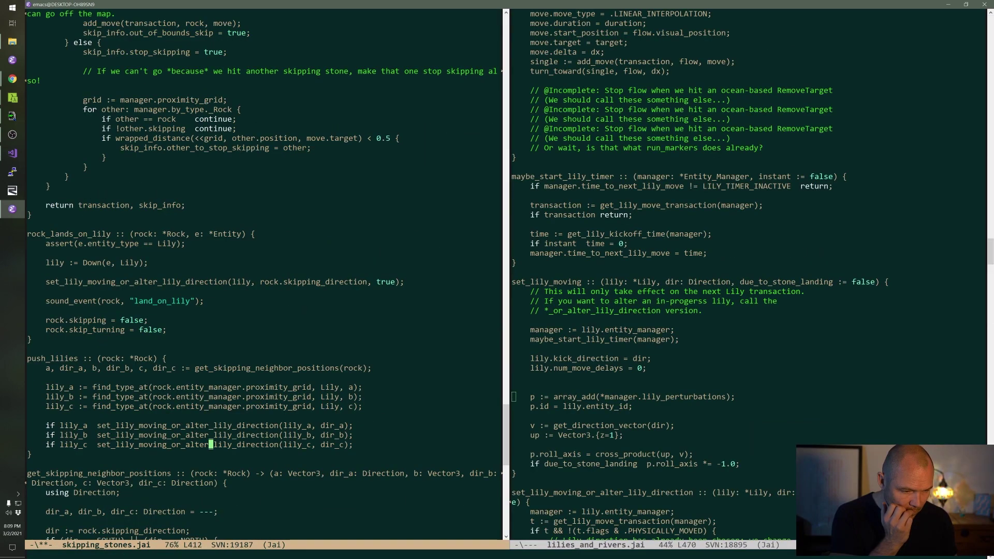
{"action": "key", "text": "ctrl+s"}
{"action": "type", "text": "or_alter"}
{"action": "key", "text": "ctrl+s"}
{"action": "key", "text": "ctrl+s"}
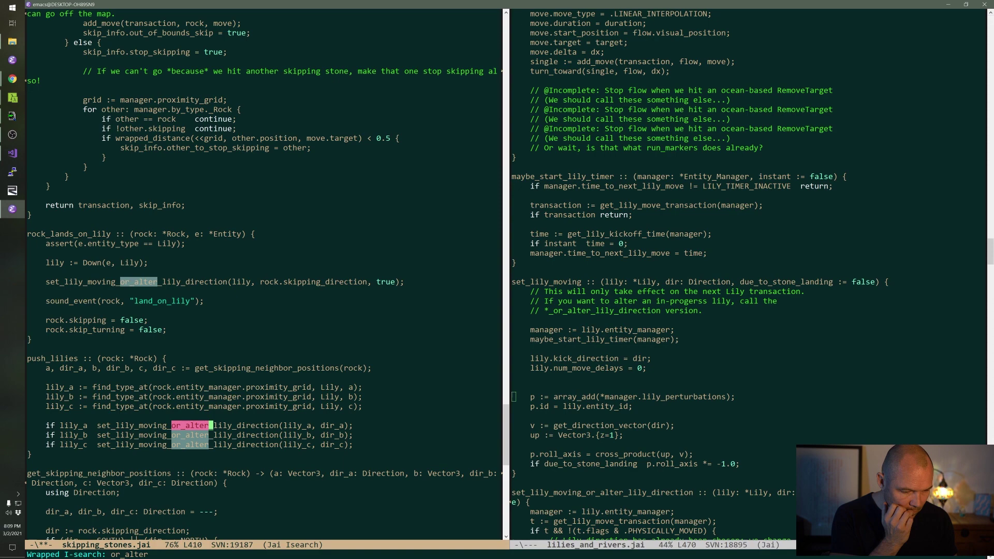
- Save skipping_stones.jai, compile first.jai for x64, and launch soko_debug.exe
{"action": "key", "text": "Return"}
{"action": "key", "text": "ctrl+x"}
{"action": "key", "text": "ctrl+s"}
{"action": "key", "text": "alt+Tab"}
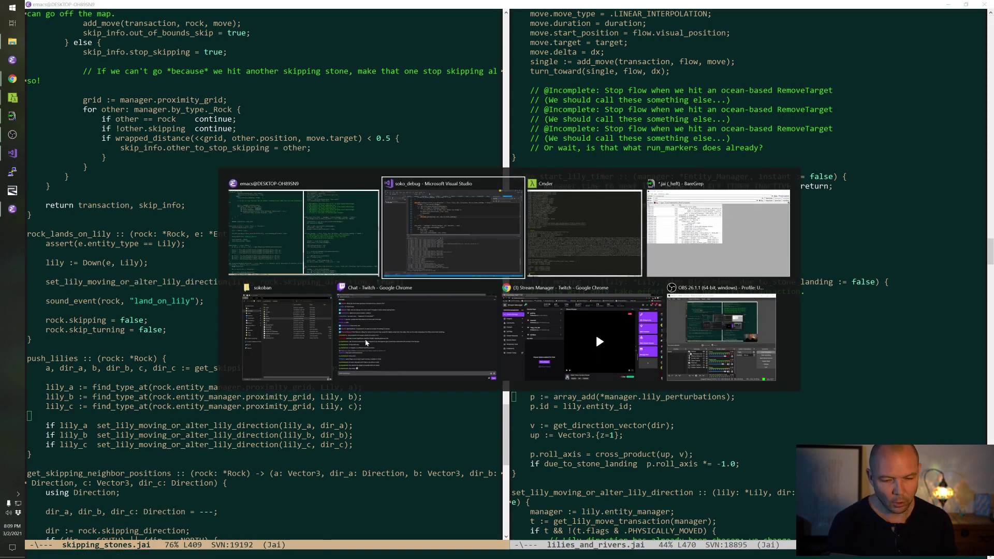
{"action": "key", "text": "Return"}
{"action": "type", "text": "c:/sokoban/run_tree/soko_debug.exe"}
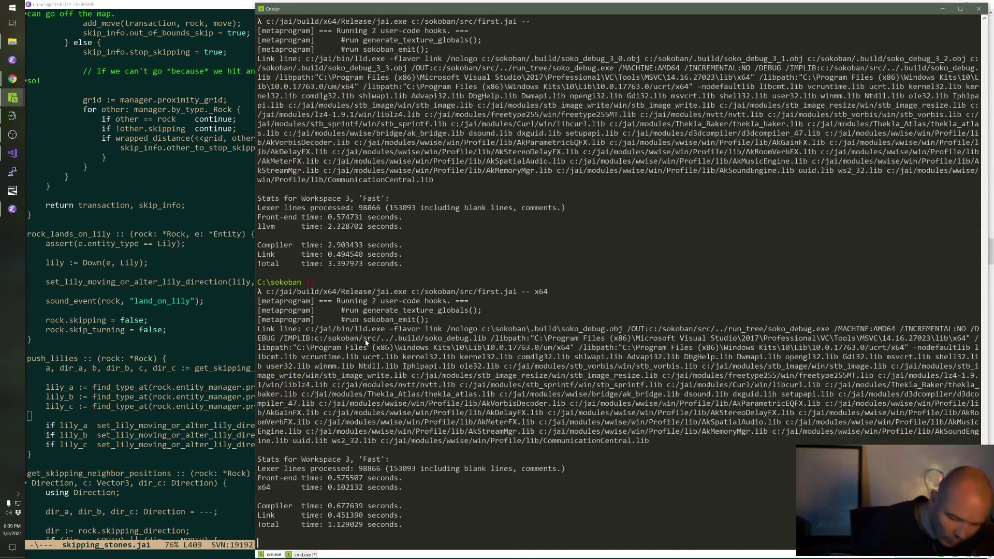
{"action": "key", "text": "Return"}
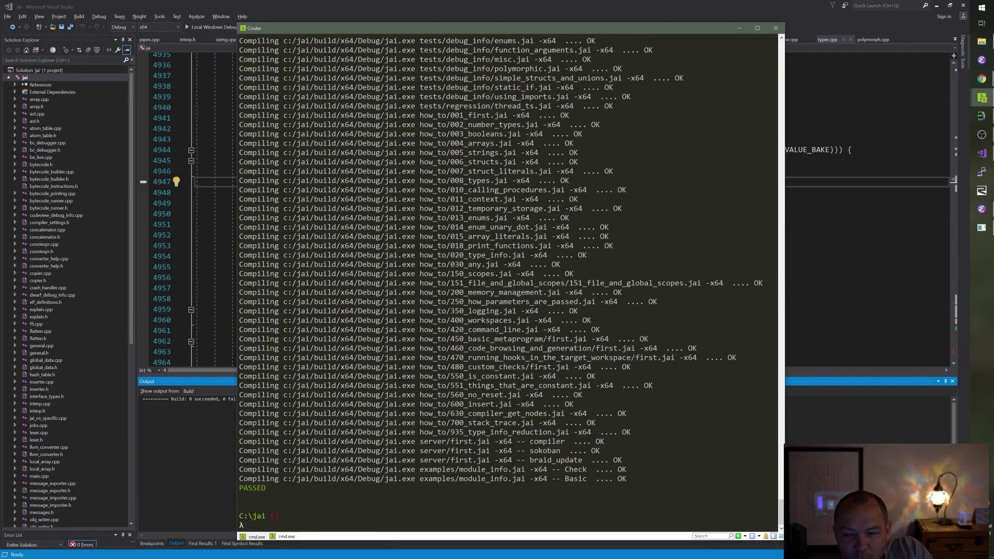
{"action": "key", "text": "alt+Tab"}
{"action": "key", "text": "alt+Tab"}
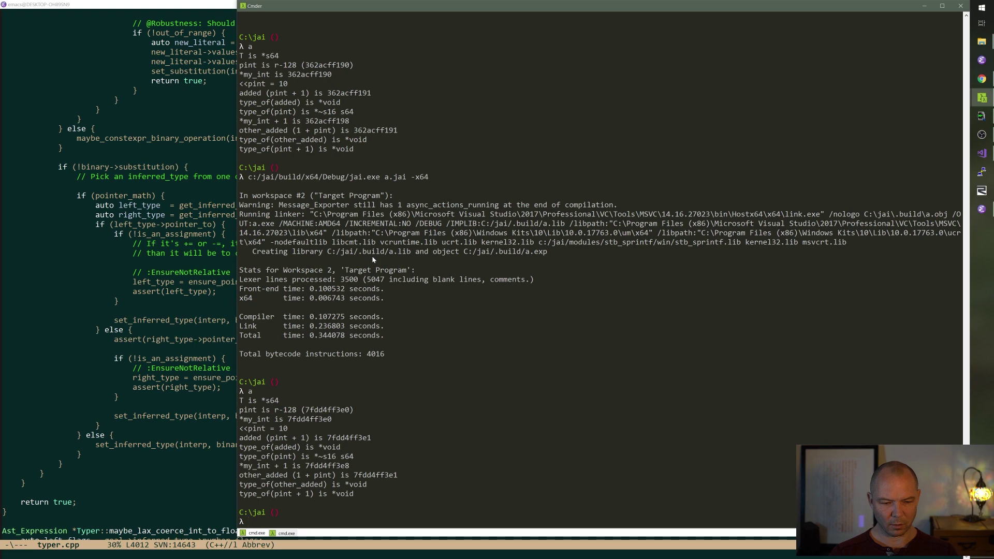
- Rebuild the compiler with the typer.cpp change, then recompile and rerun a.jai -x64
{"action": "key", "text": "alt+Tab"}
{"action": "key", "text": "ctrl+shift+b"}
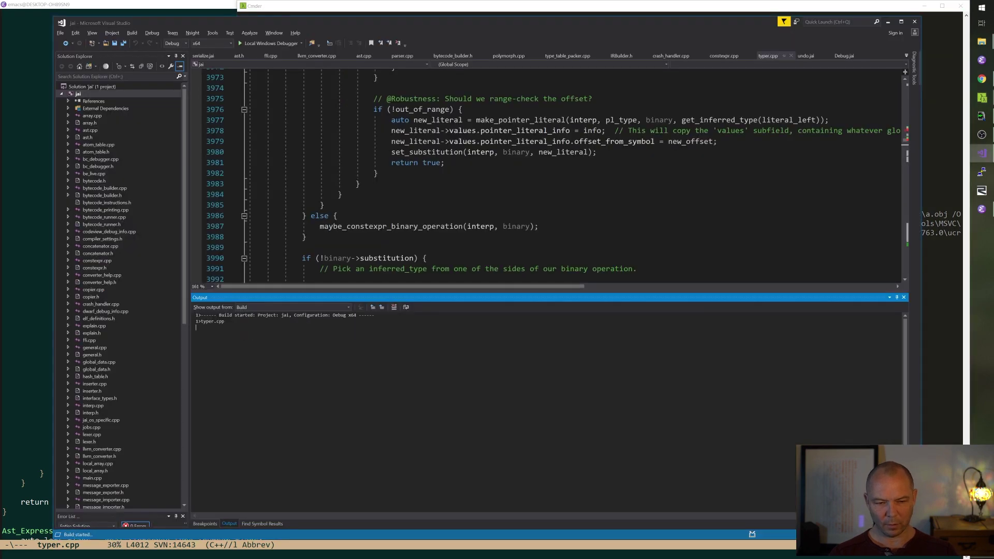
{"action": "key", "text": "alt+Tab"}
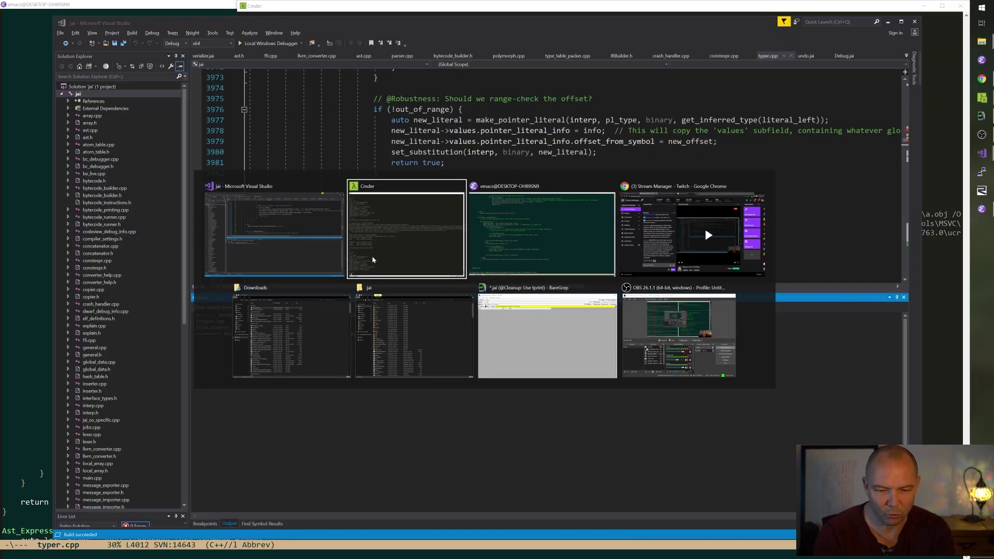
{"action": "key", "text": "alt+Tab"}
{"action": "key", "text": "Up"}
{"action": "key", "text": "Up"}
{"action": "key", "text": "Return"}
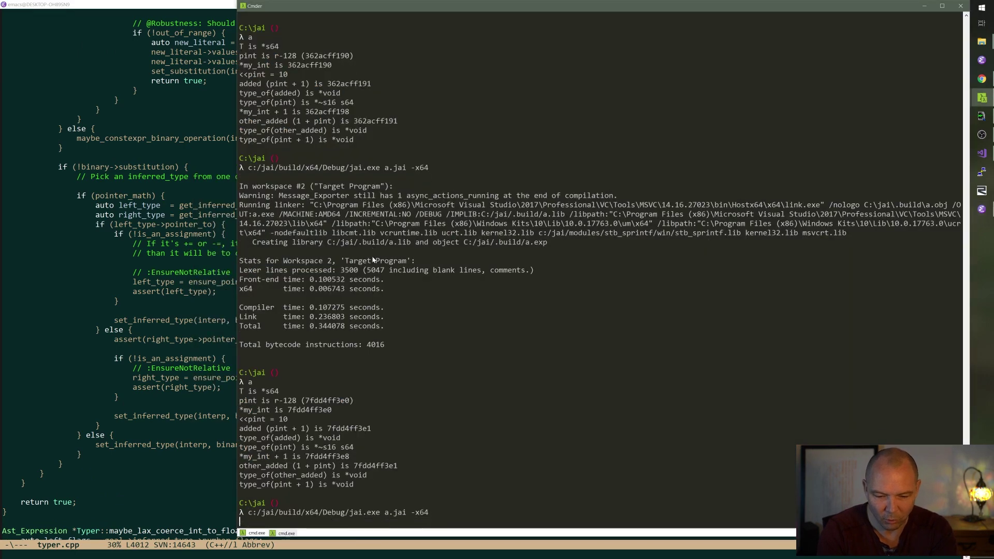
{"action": "type", "text": "a"}
{"action": "key", "text": "Return"}
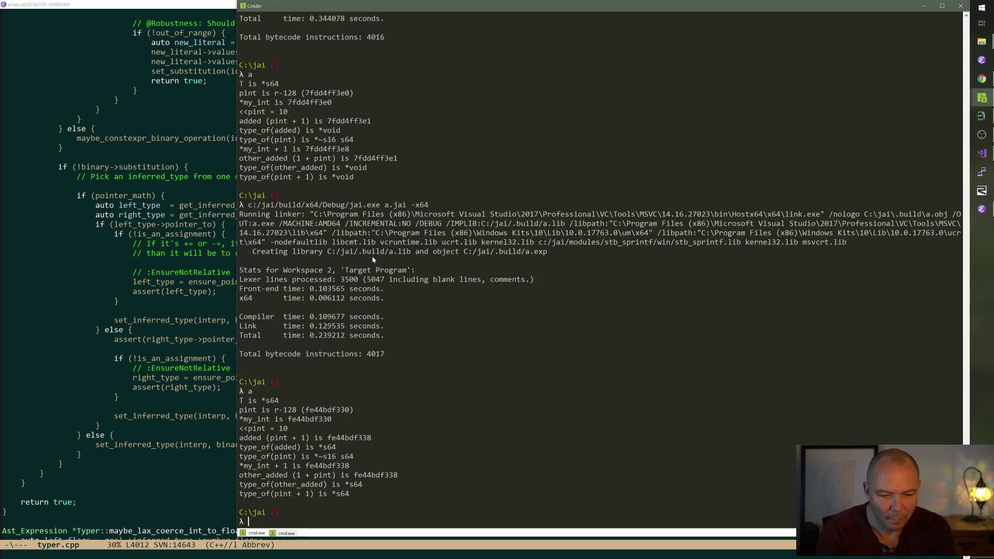
- Remove the lambda-> prefix on bc_debugger.cpp line 369 so the printf uses l0 and c0
{"action": "key", "text": "alt+Tab"}
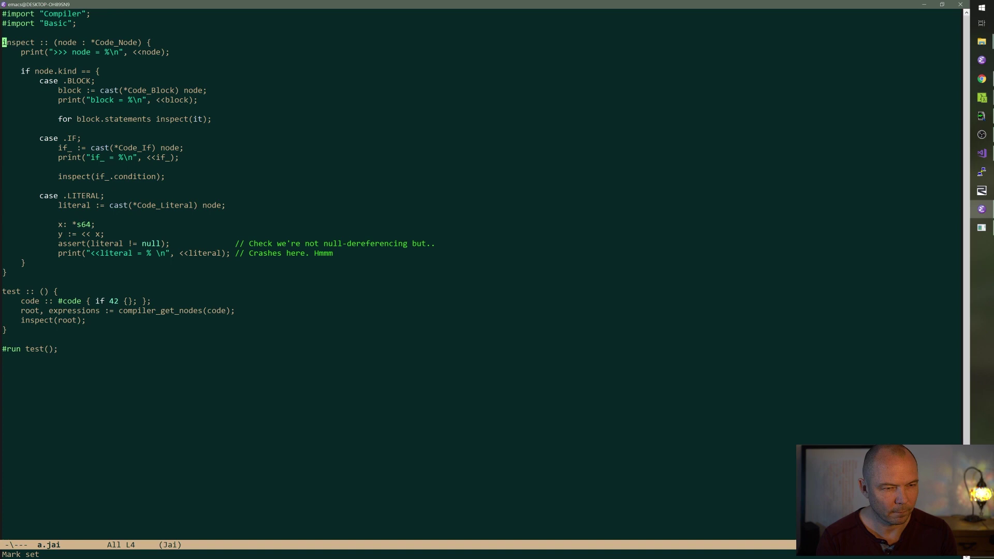
{"action": "key", "text": "alt+Tab"}
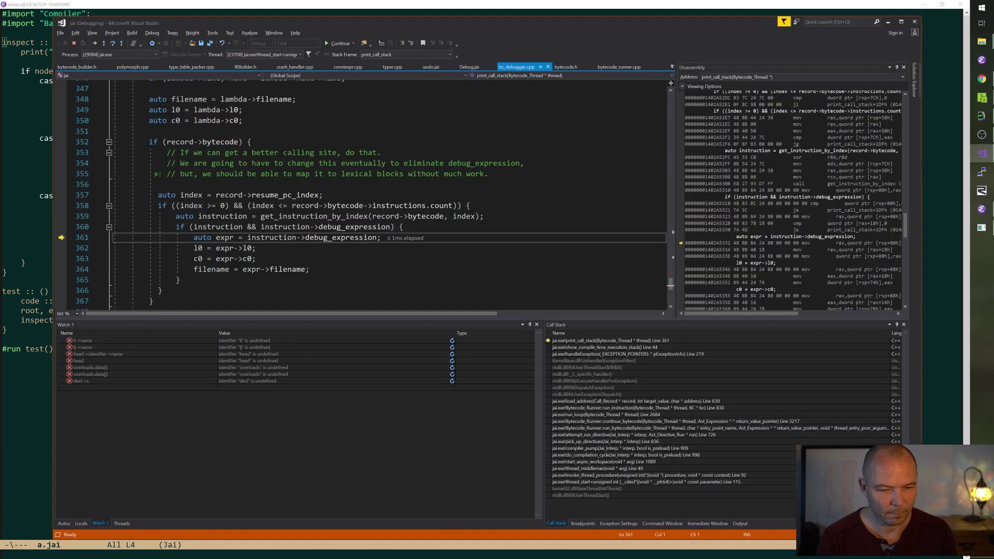
{"action": "scroll", "coordinate": [365, 195], "scroll_direction": "down", "scroll_amount": 3}
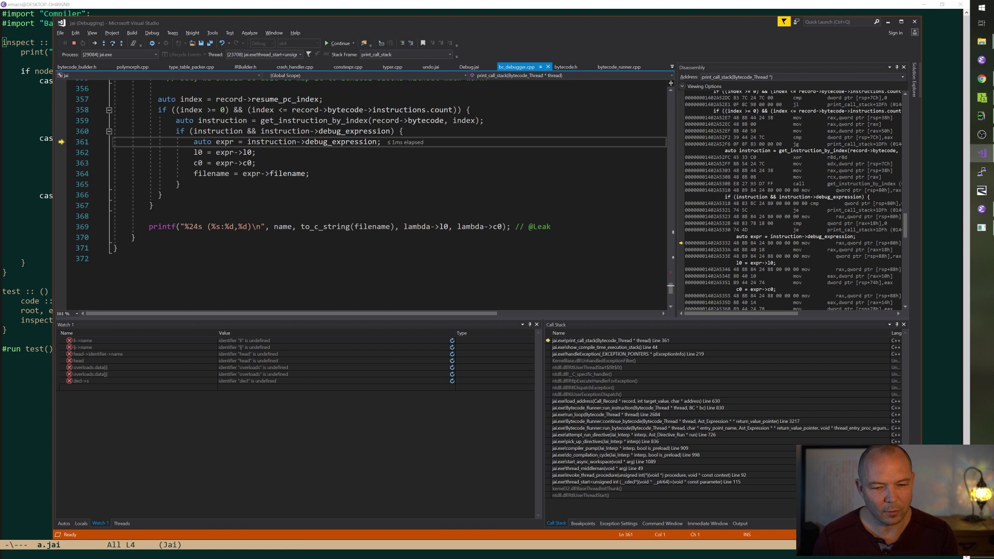
{"action": "left_click_drag", "start_coordinate": [405, 226], "coordinate": [458, 227]}
{"action": "key", "text": "Delete"}
{"action": "key", "text": "Delete"}
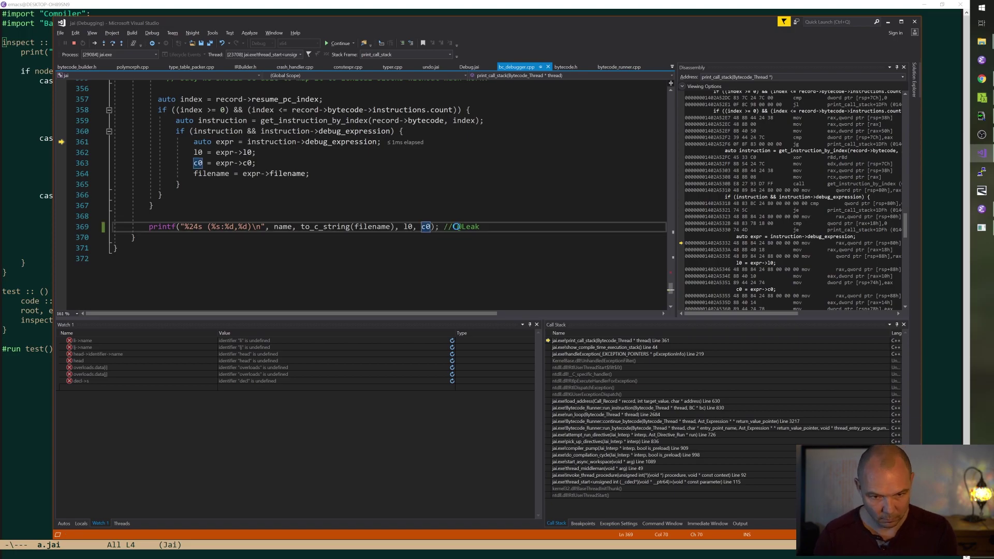
- Build the jai compiler solution and return to Cmder's test results
{"action": "key", "text": "alt+Tab"}
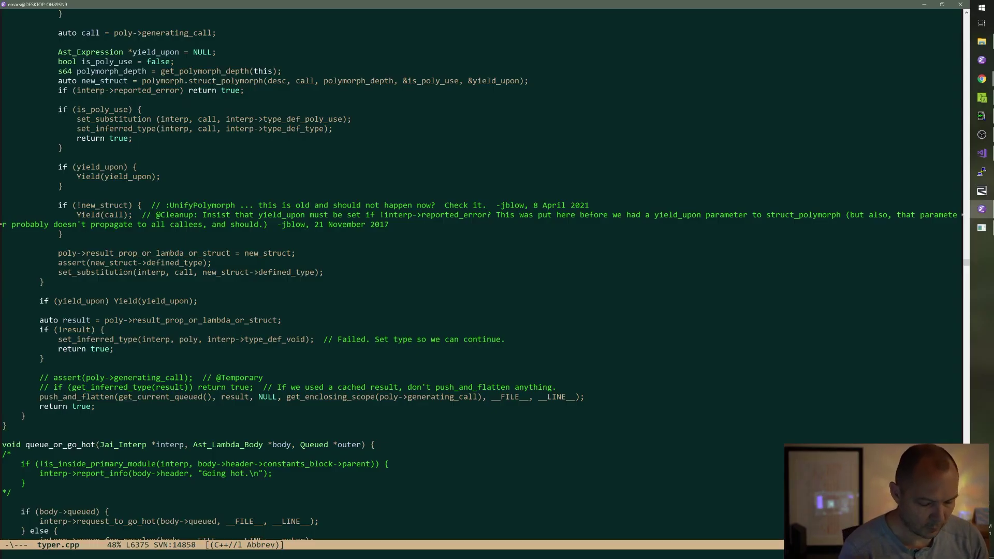
{"action": "key", "text": "alt+Tab"}
{"action": "key", "text": "alt+Tab"}
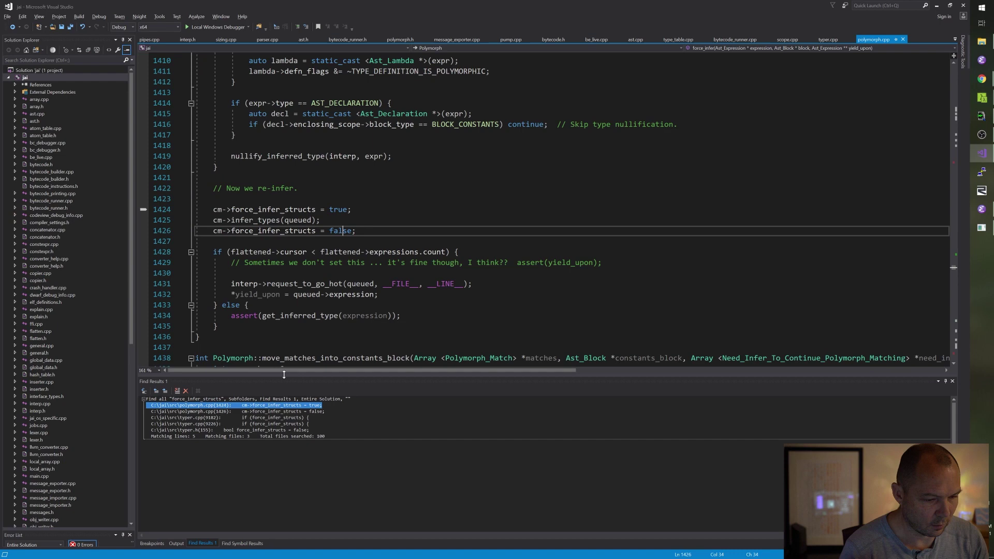
{"action": "key", "text": "F7"}
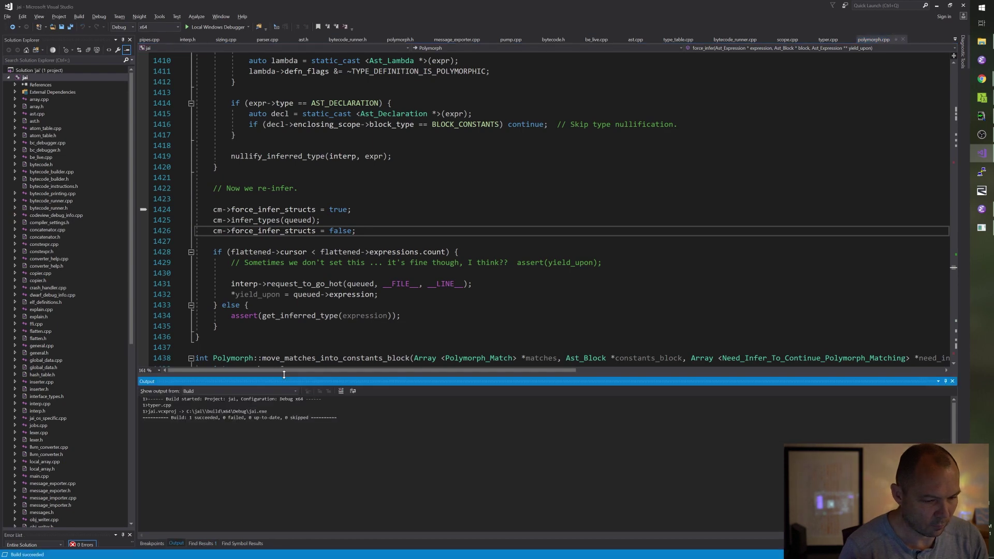
{"action": "key", "text": "alt+Tab"}
{"action": "key", "text": "alt+Tab"}
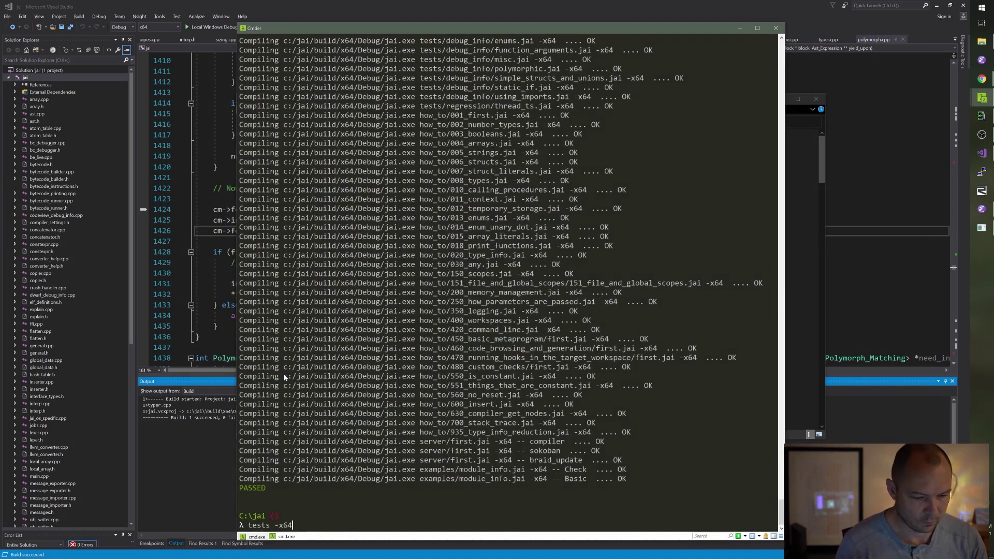
- Rebuild the Sokoban game, then launch and quit it
{"action": "key", "text": "Up"}
{"action": "key", "text": "Up"}
{"action": "key", "text": "Return"}
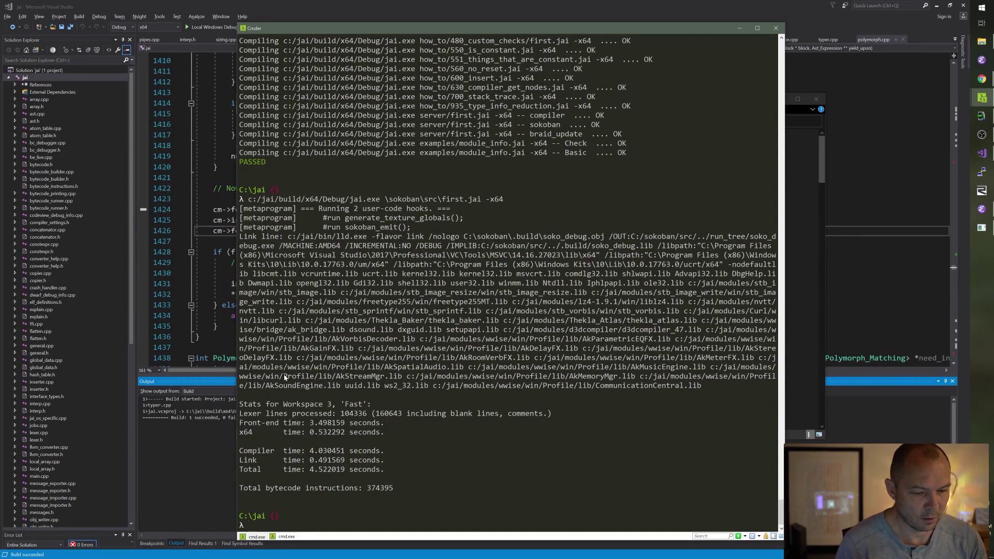
{"action": "key", "text": "F5"}
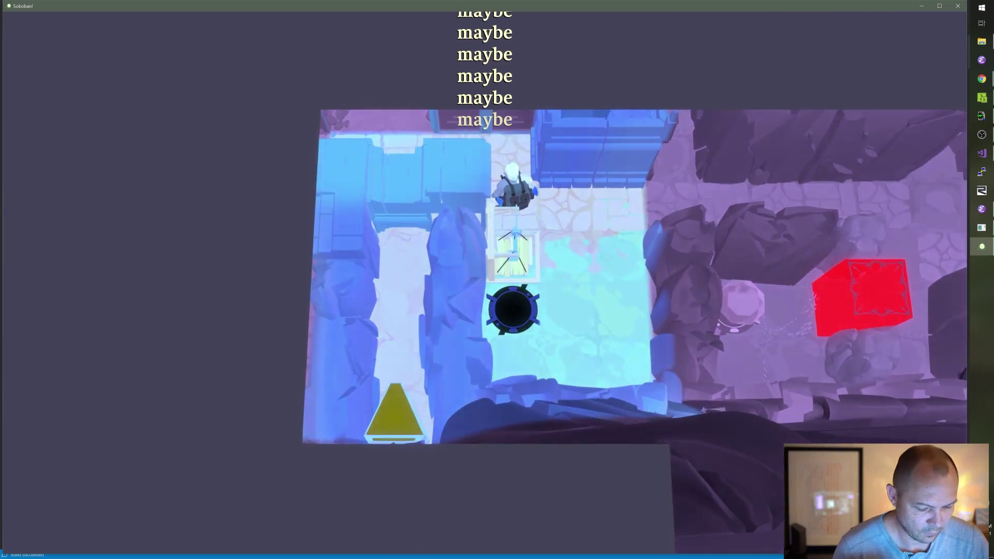
{"action": "key", "text": "Up"}
- Recompile tests.jai and start the test suite again
{"action": "key", "text": "Up"}
{"action": "key", "text": "Up"}
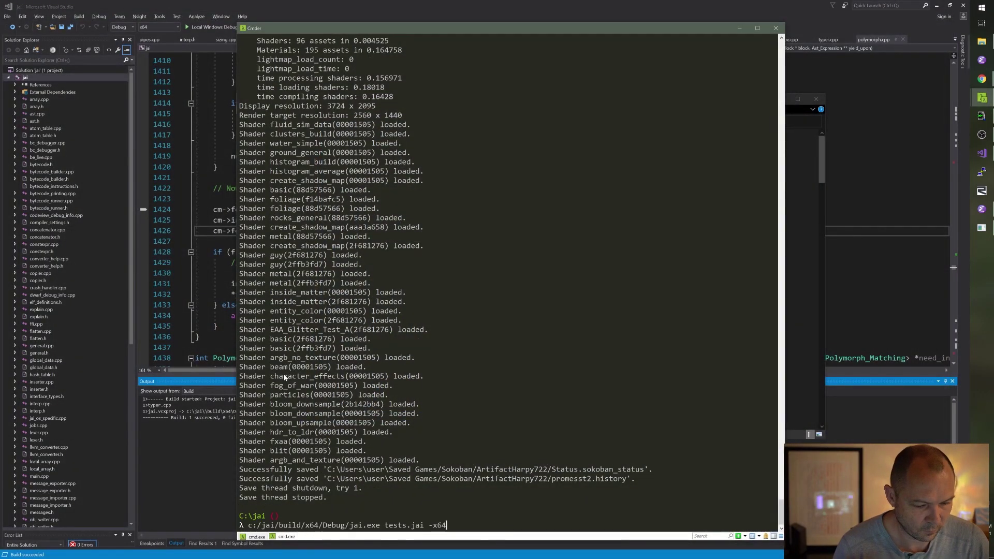
{"action": "key", "text": "Return"}
{"action": "key", "text": "Up"}
{"action": "key", "text": "Up"}
{"action": "key", "text": "Up"}
{"action": "key", "text": "Up"}
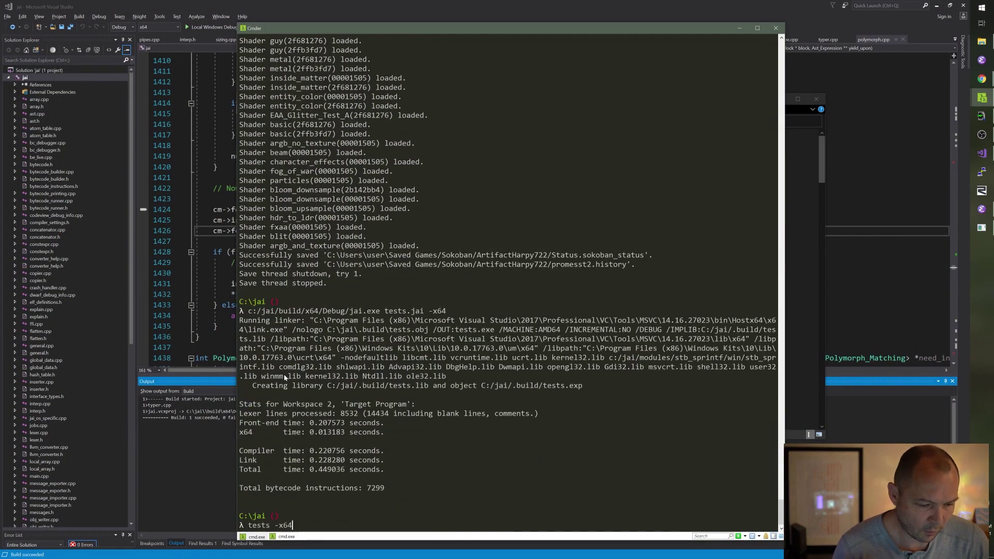
{"action": "key", "text": "Return"}
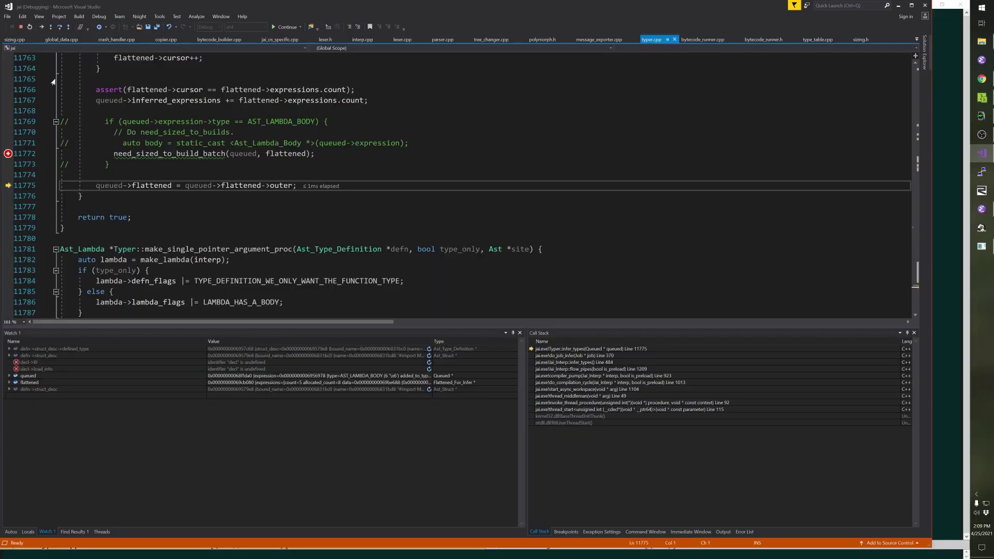
- Change return to continue on typer.cpp lines 6025 and 6026
{"action": "left_click", "coordinate": [98, 29]}
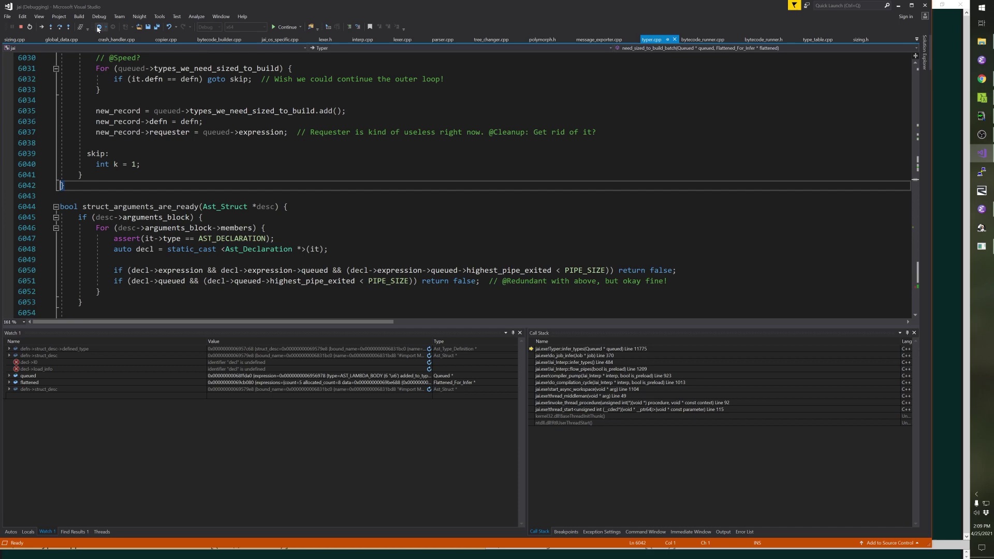
{"action": "scroll", "coordinate": [482, 187], "scroll_direction": "up", "scroll_amount": 6}
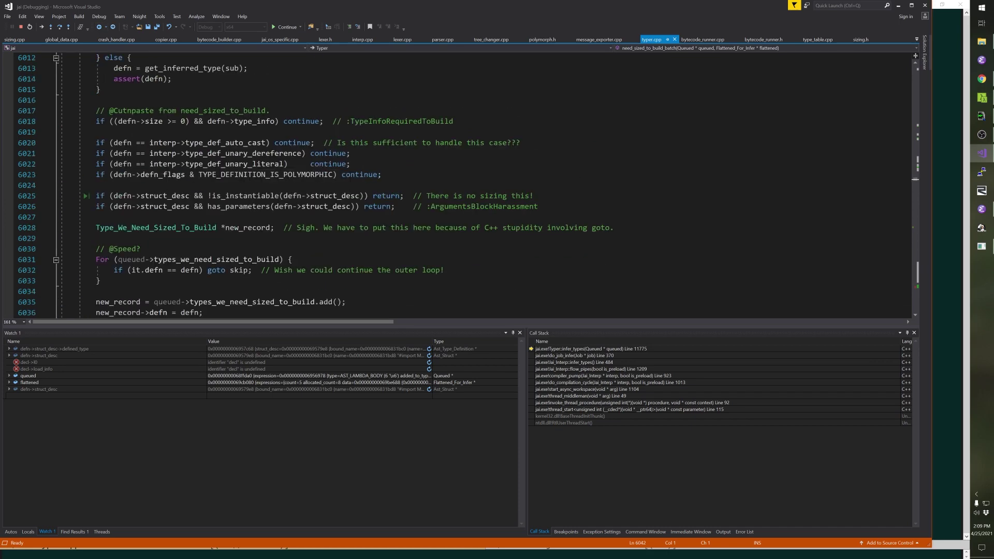
{"action": "double_click", "coordinate": [380, 196]}
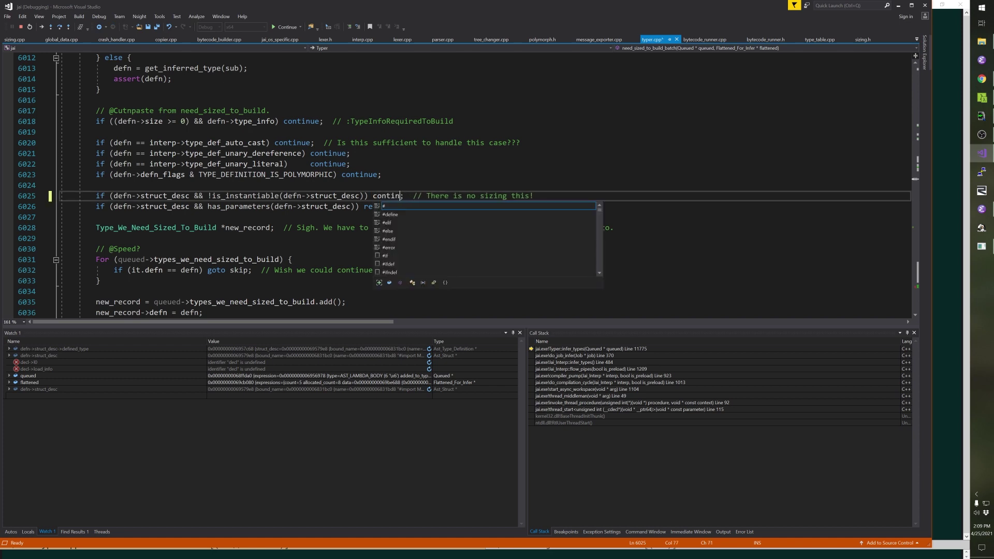
{"action": "type", "text": "continue"}
{"action": "right_click", "coordinate": [364, 206]}
{"action": "key", "text": "Escape"}
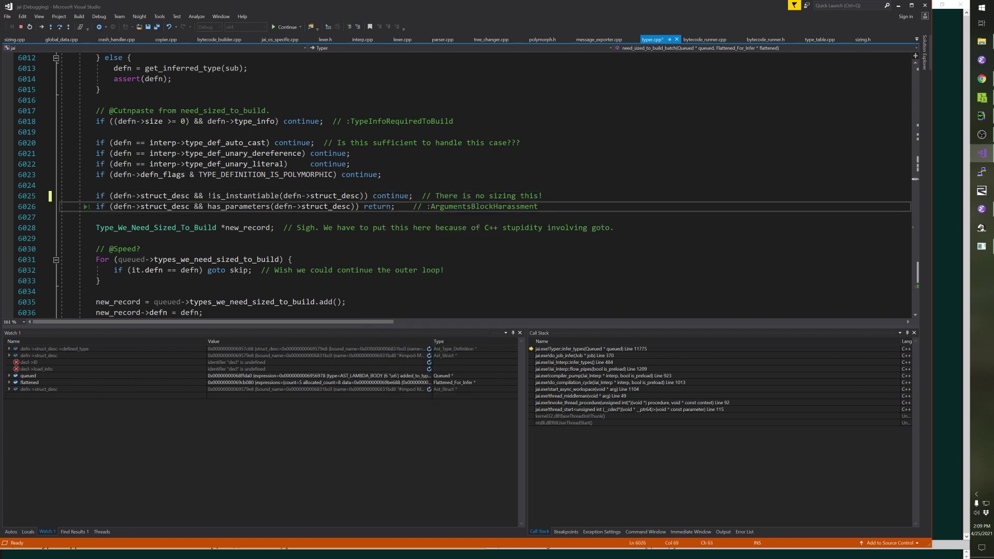
{"action": "double_click", "coordinate": [377, 207]}
{"action": "type", "text": "continue"}
- Save typer.cpp and rebuild the compiler, stopping the debug session
{"action": "key", "text": "ctrl+s"}
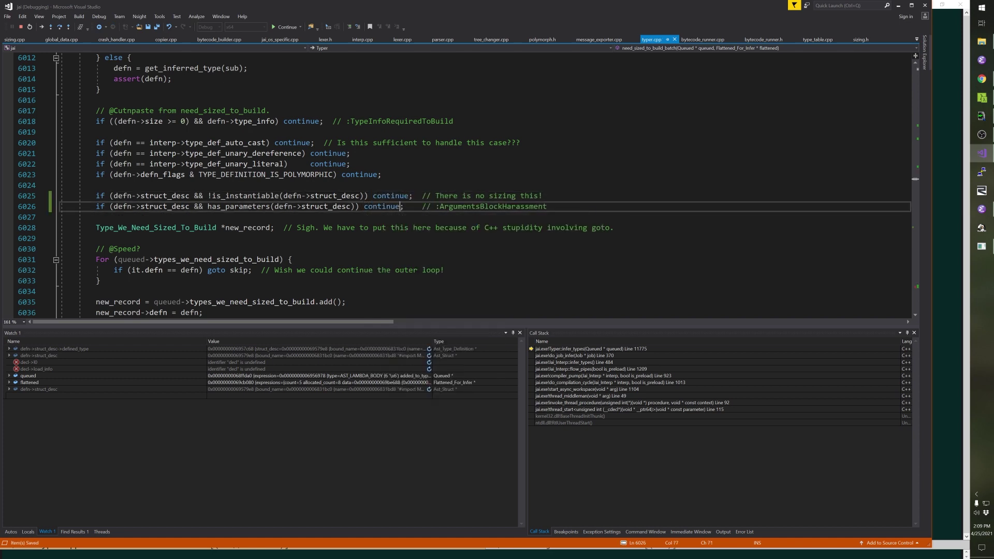
{"action": "key", "text": "ctrl+shift+b"}
{"action": "key", "text": "Return"}
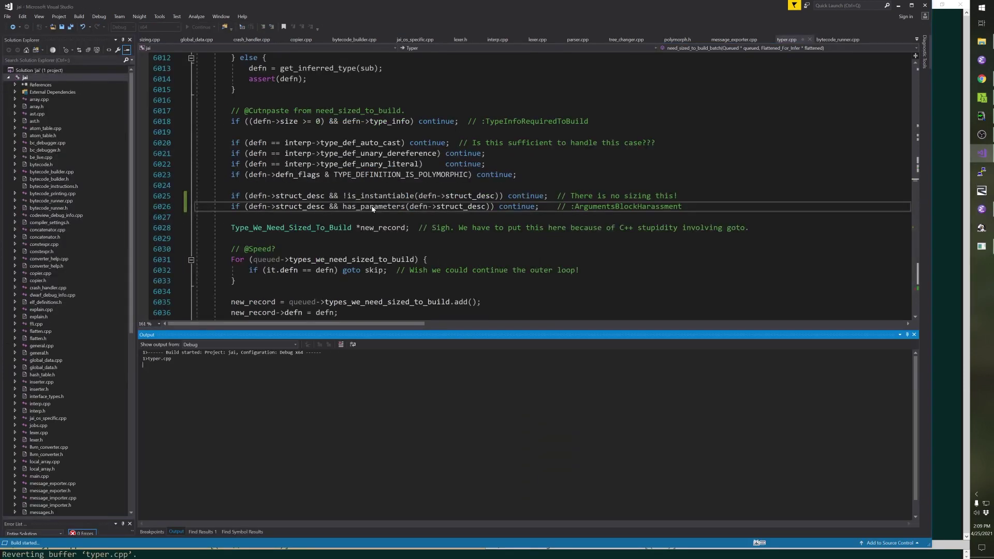
- Rerun jai.exe repro\first.jai in Cmder, now linking without the assertion, then rerun the Sokoban build
{"action": "key", "text": "alt+Tab"}
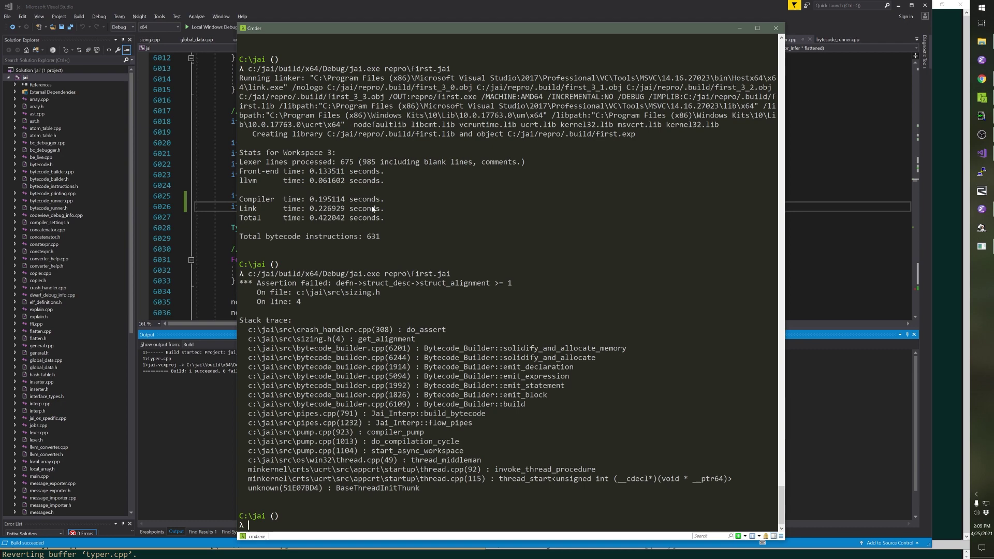
{"action": "key", "text": "Up"}
{"action": "key", "text": "Return"}
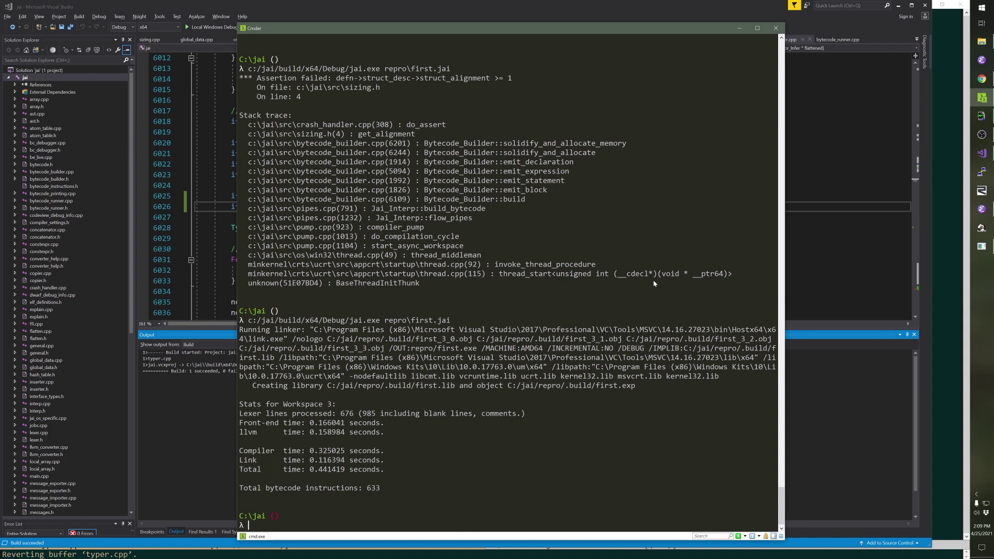
{"action": "key", "text": "Up"}
{"action": "key", "text": "Up"}
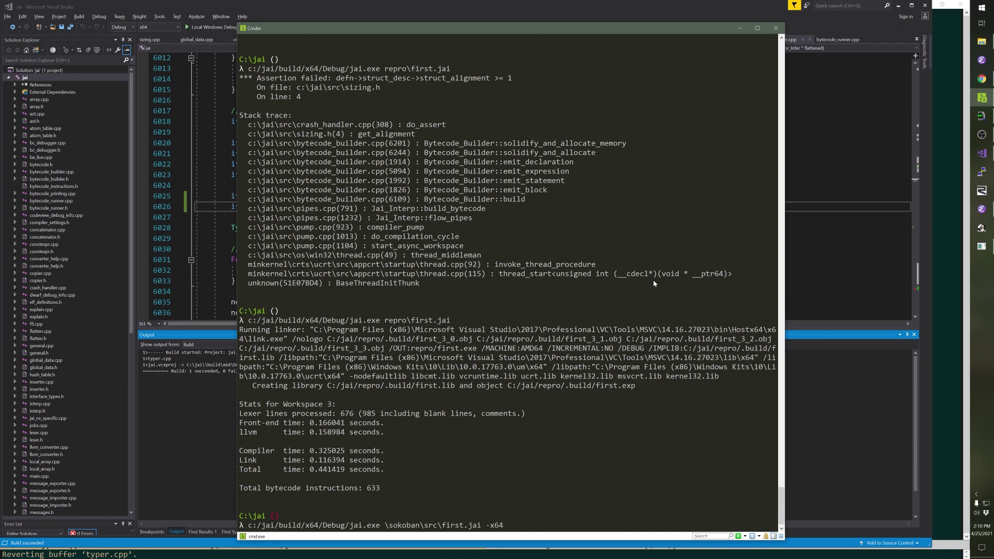
{"action": "key", "text": "Return"}
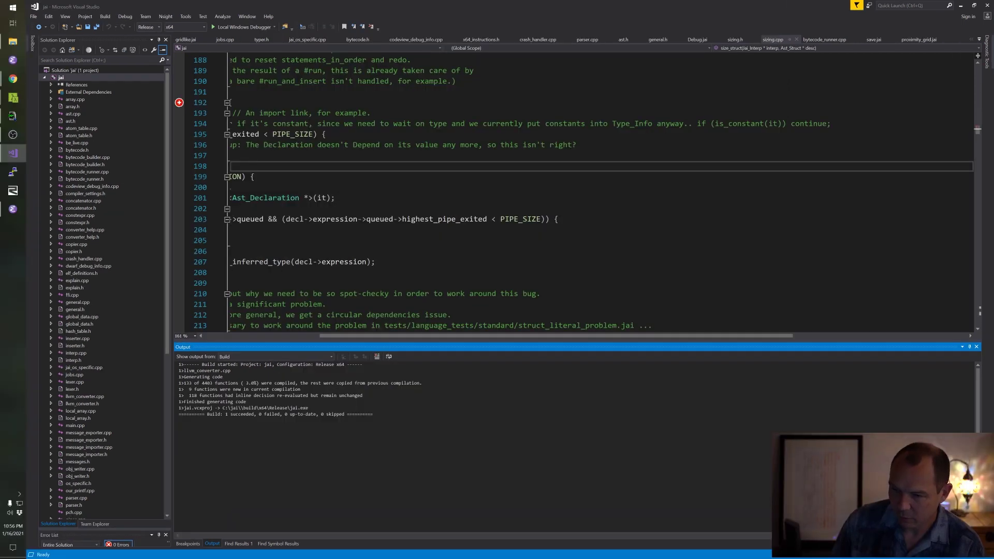